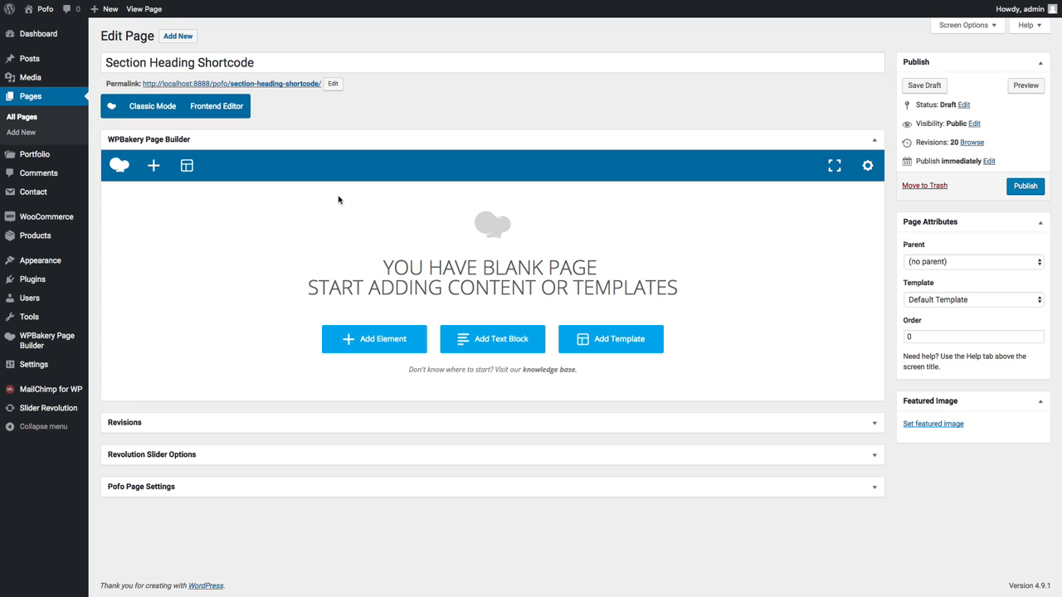
# Add a row to the blank page and insert a Pofo Section Heading element in it.
pyautogui.click(372, 351)
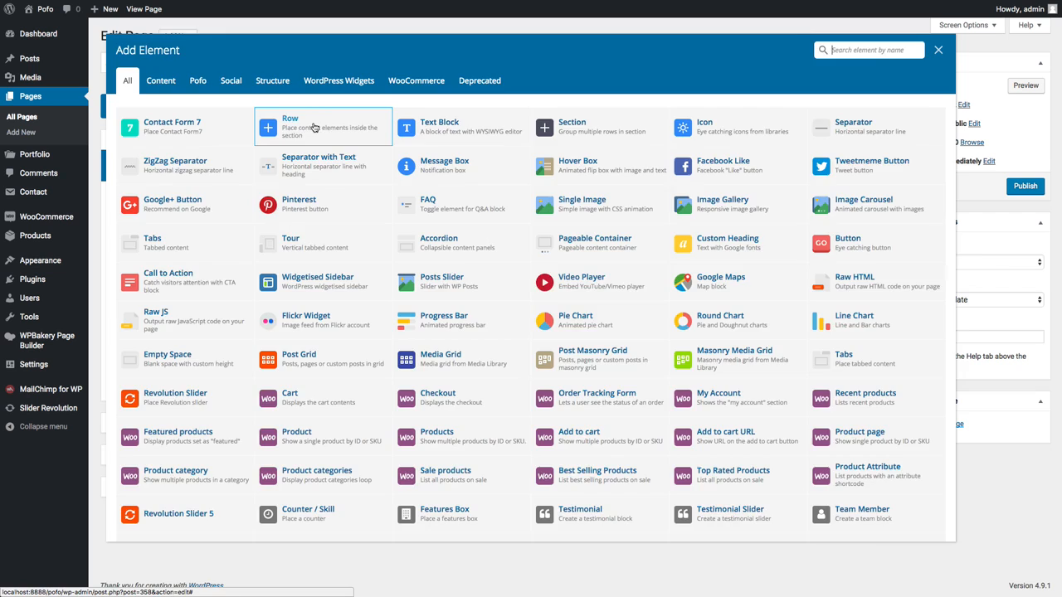
pyautogui.click(316, 127)
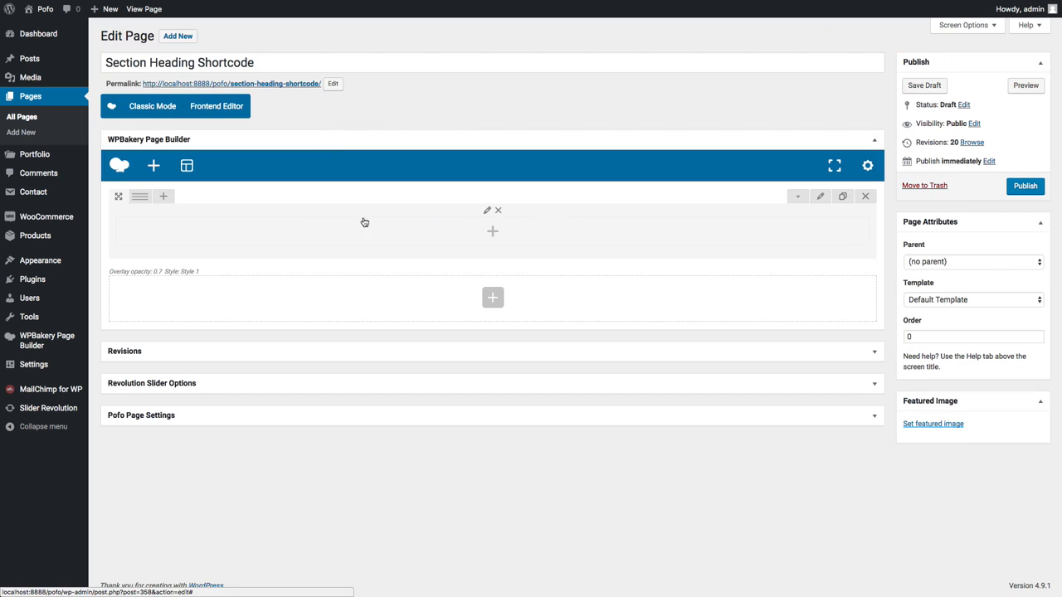
pyautogui.click(493, 236)
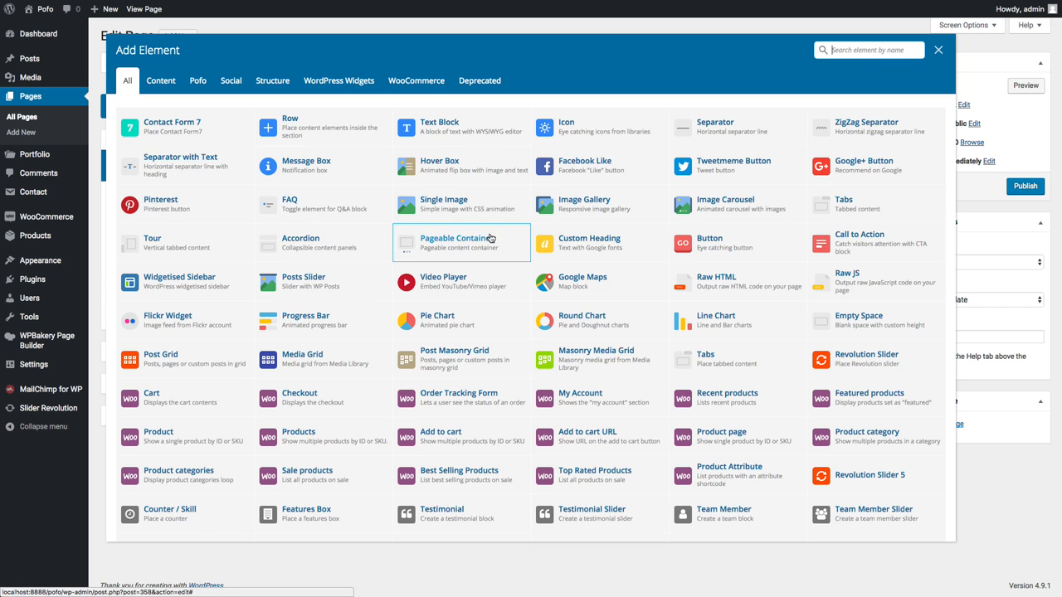
pyautogui.click(199, 83)
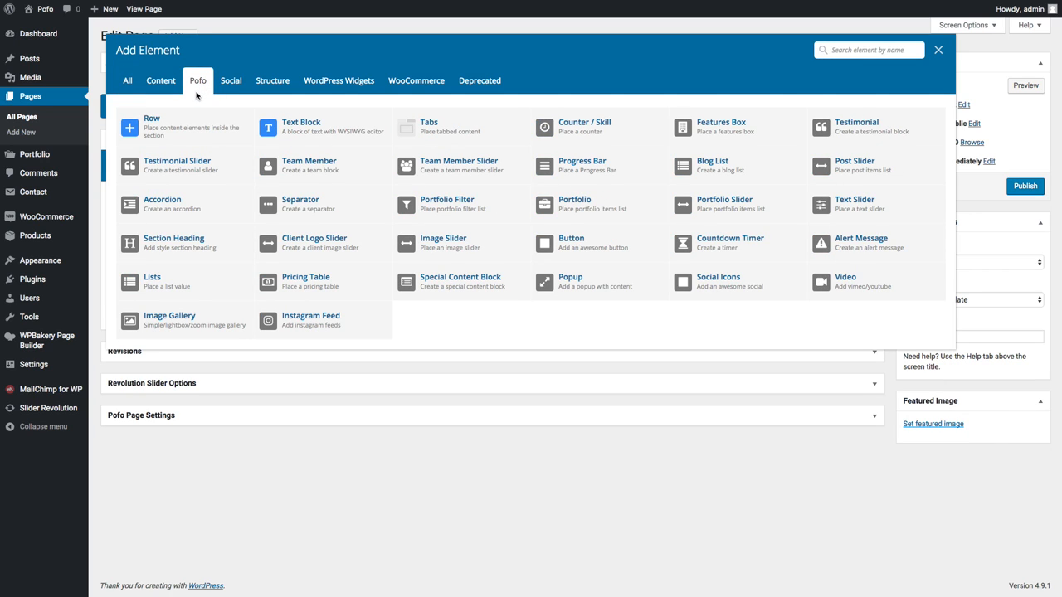
pyautogui.click(177, 243)
# Apply Heading style 1 to the section heading and enter "Heading title style" as its heading text.
pyautogui.click(382, 119)
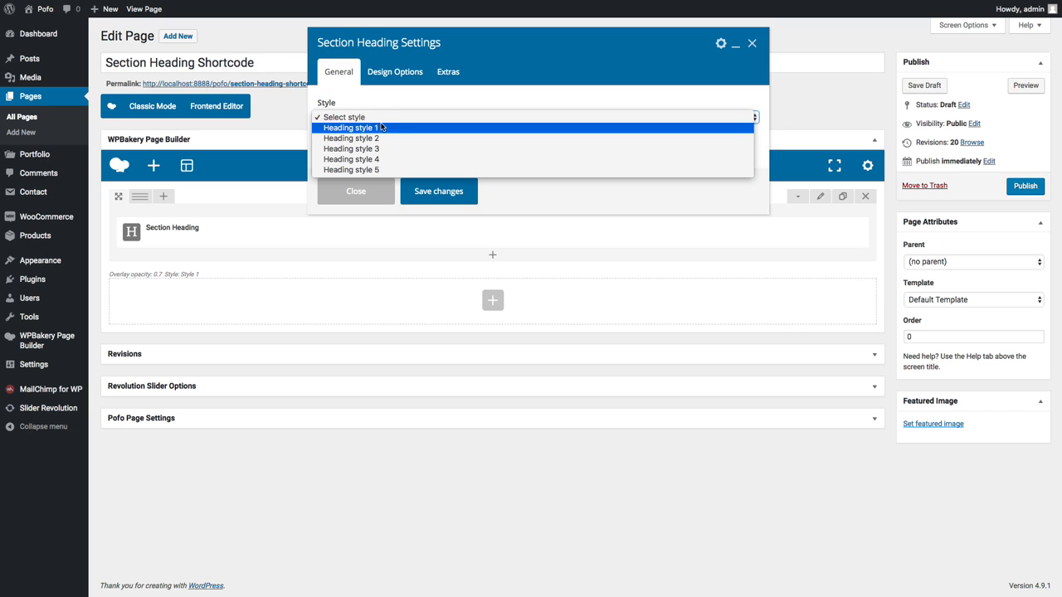
pyautogui.click(378, 128)
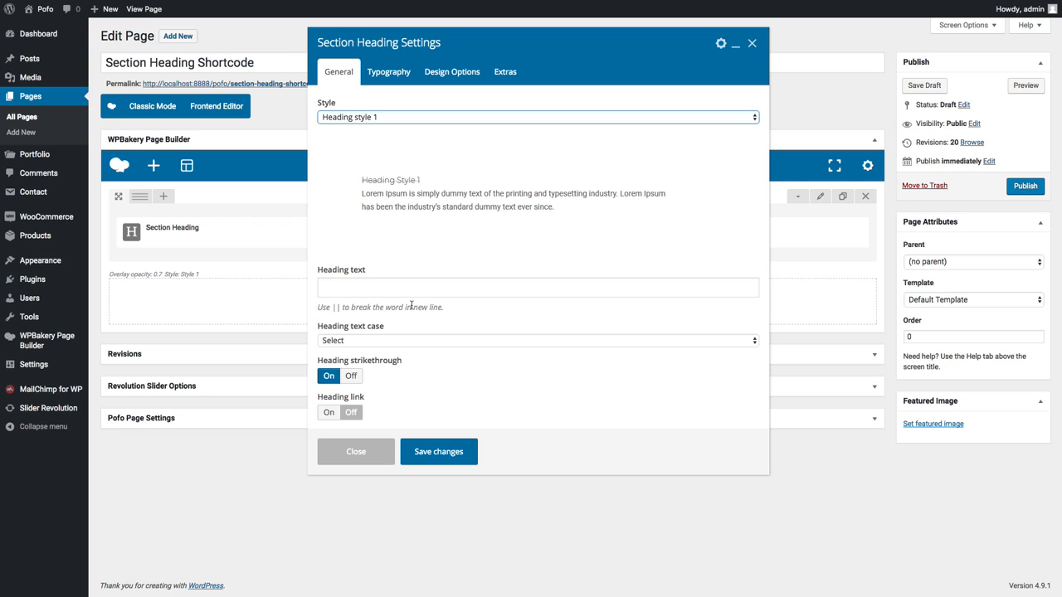
pyautogui.click(383, 287)
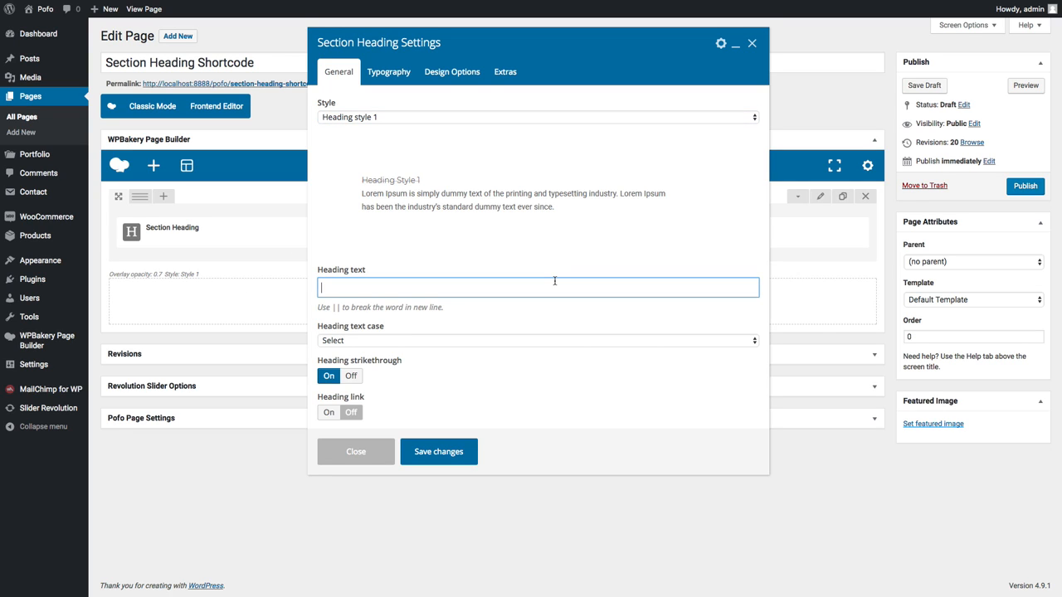
pyautogui.write('Heading title style')
# Set the heading text case to Uppercase.
pyautogui.scroll(-1, 345, 313)
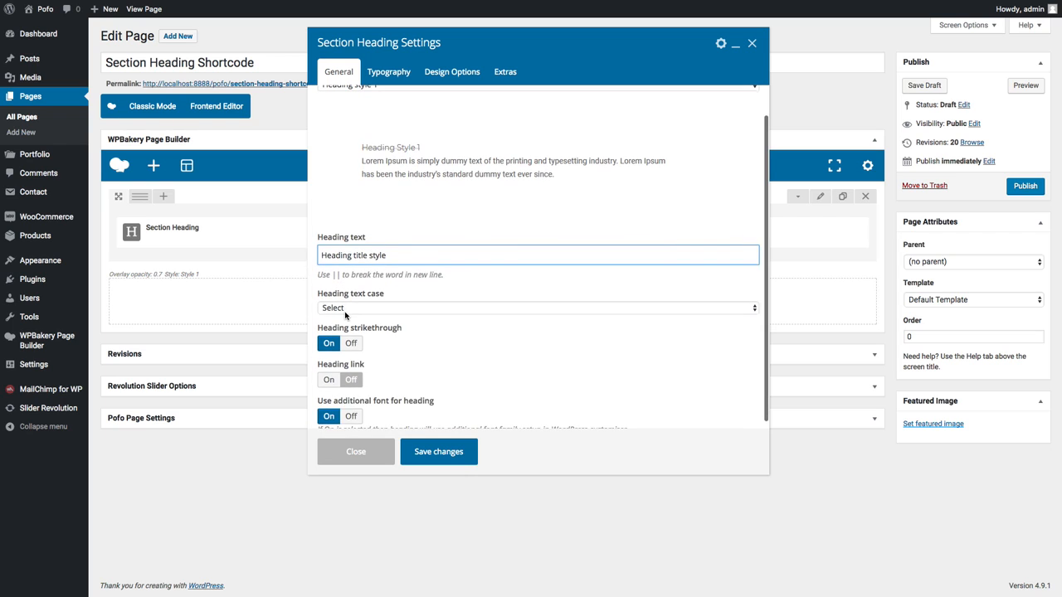
pyautogui.click(378, 311)
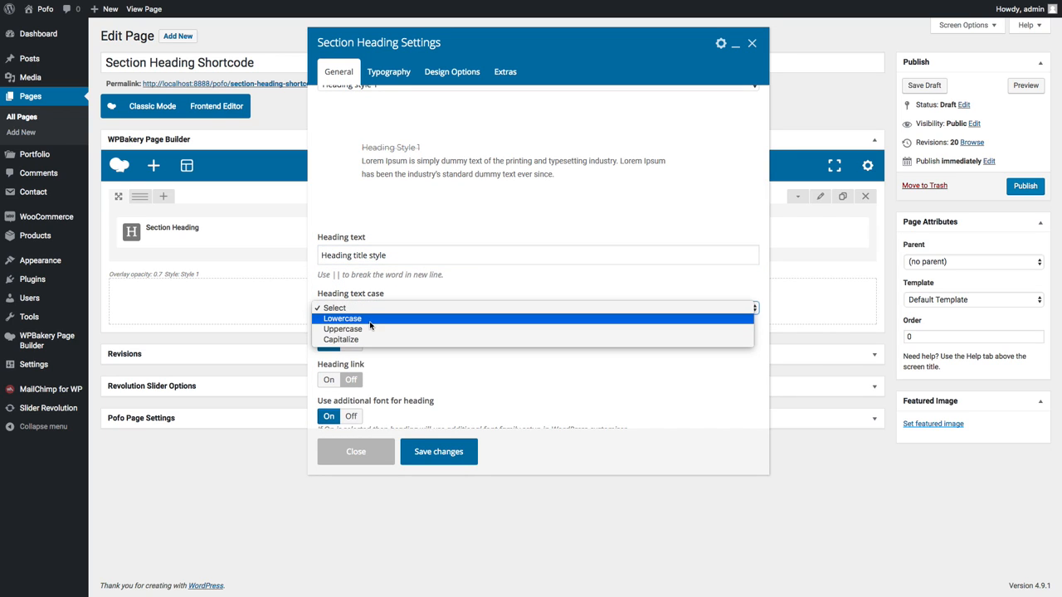
pyautogui.click(367, 330)
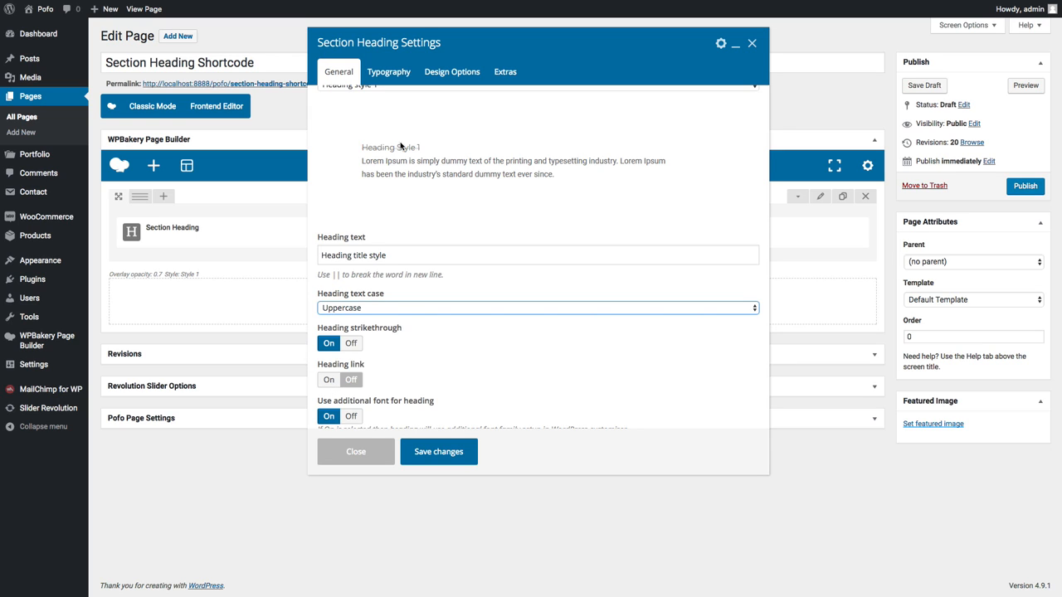
# Enable the heading link, keep its link target as Self and set the URL to "#".
pyautogui.click(330, 382)
pyautogui.scroll(-3, 381, 359)
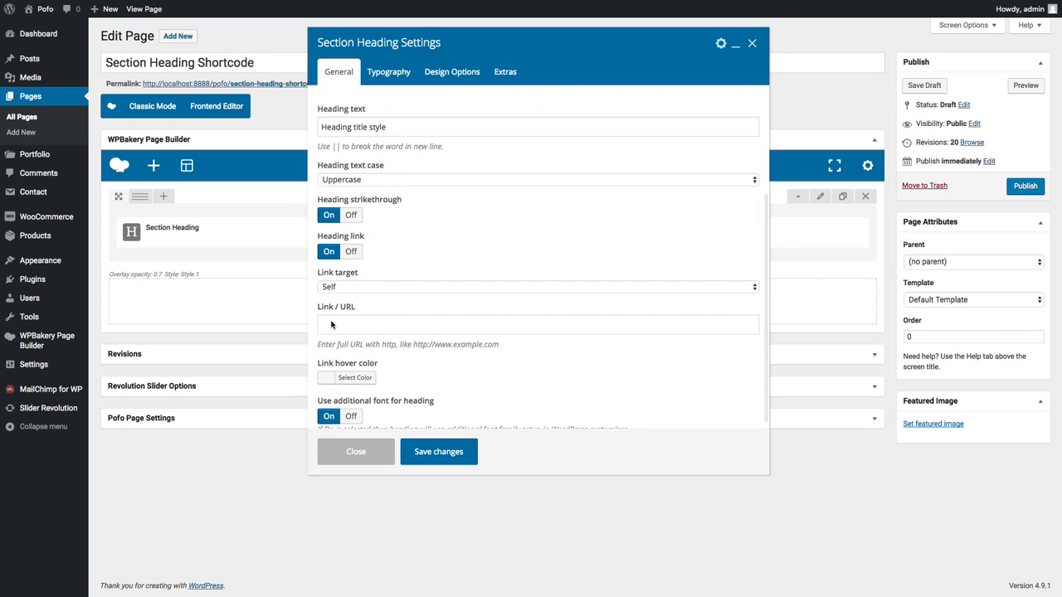
pyautogui.click(349, 288)
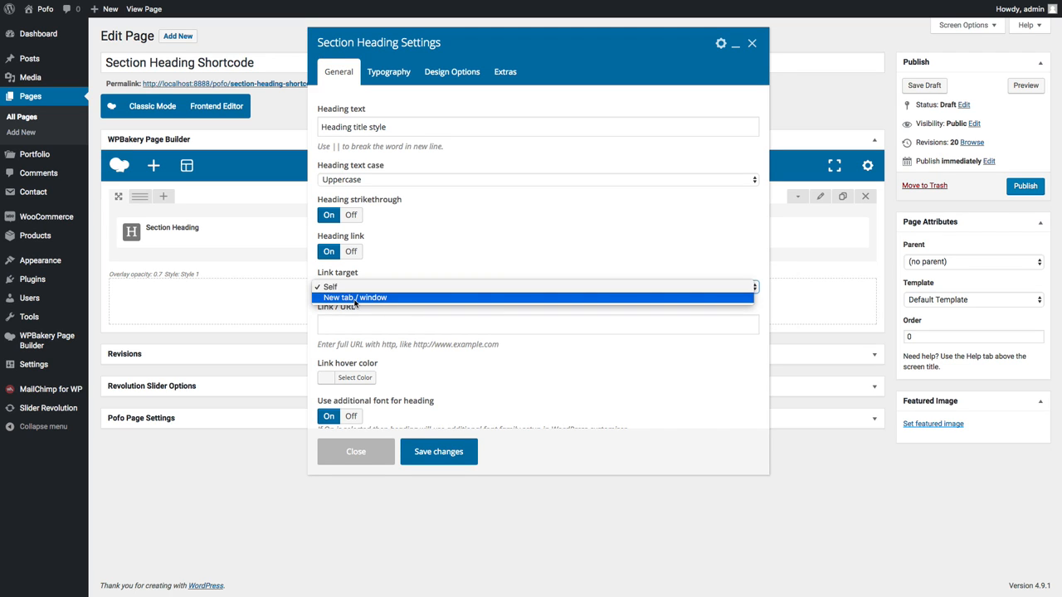
pyautogui.click(441, 289)
pyautogui.click(355, 325)
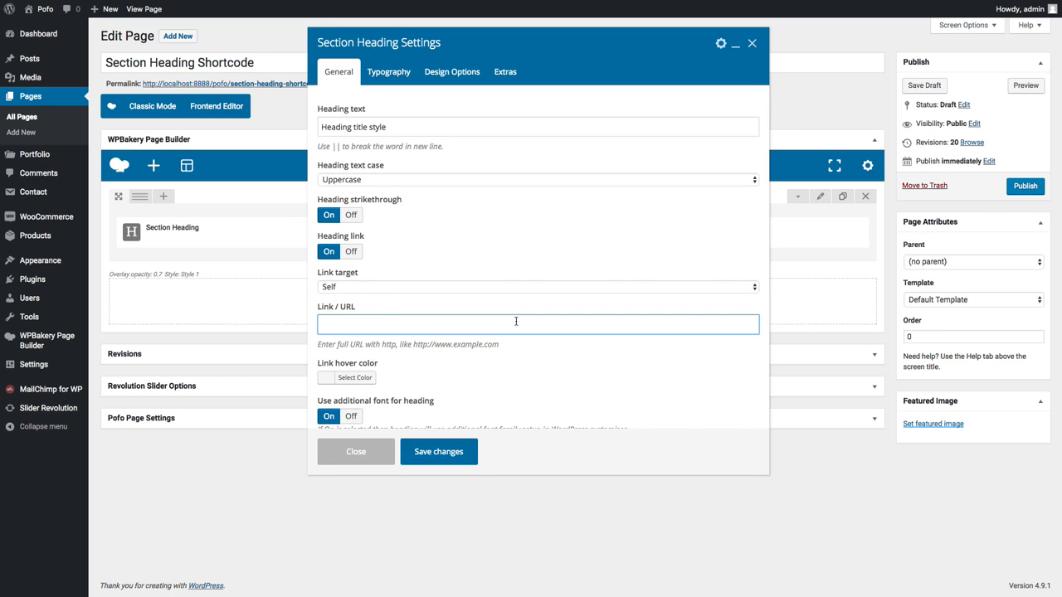
pyautogui.write('#')
# Set the link hover color to the green swatch, #81d742.
pyautogui.scroll(-1, 503, 322)
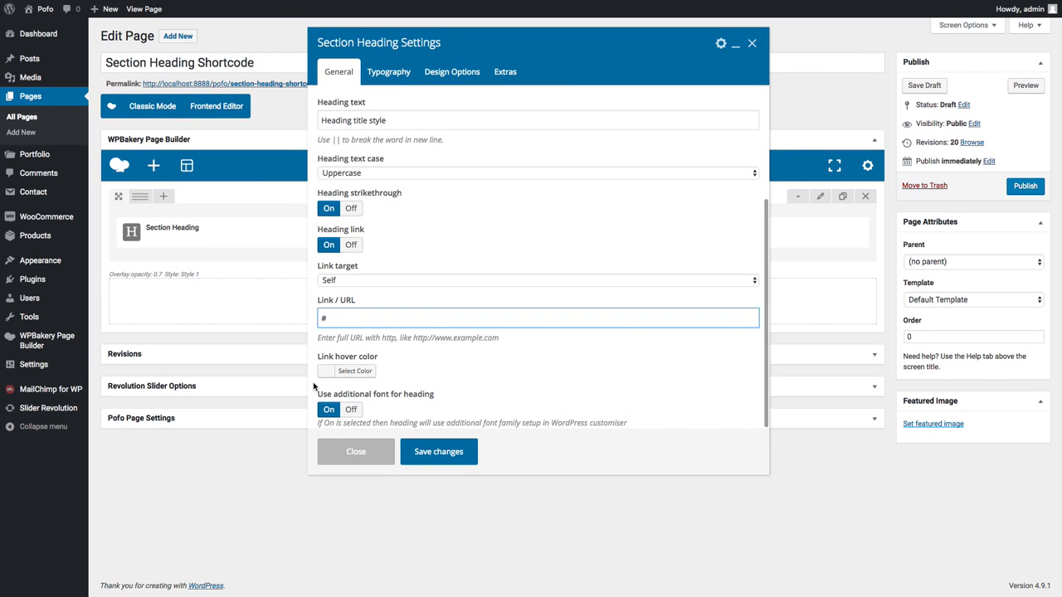
pyautogui.click(329, 374)
pyautogui.scroll(-3, 332, 375)
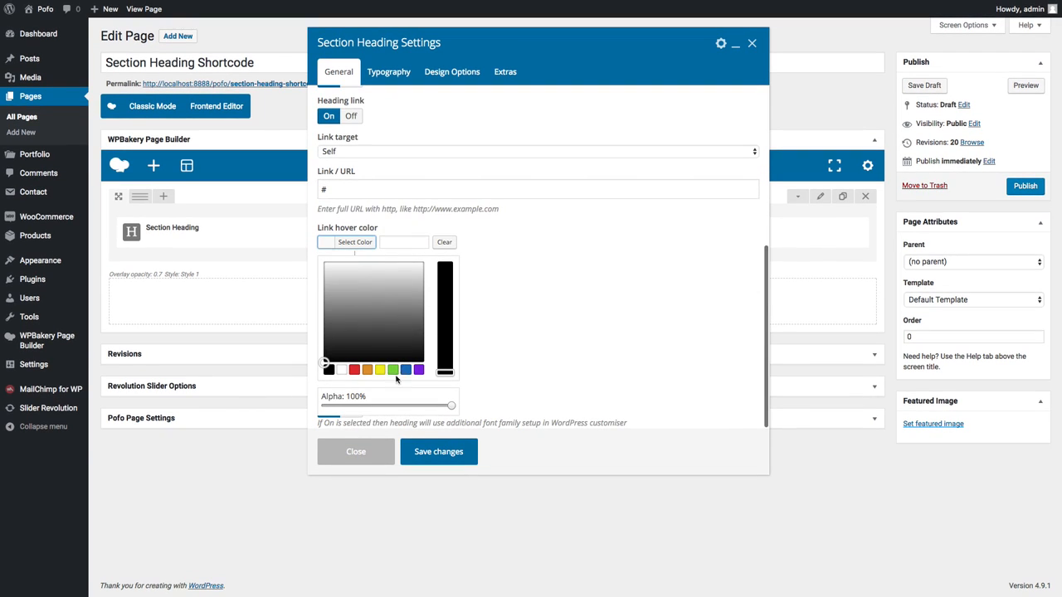
pyautogui.click(392, 369)
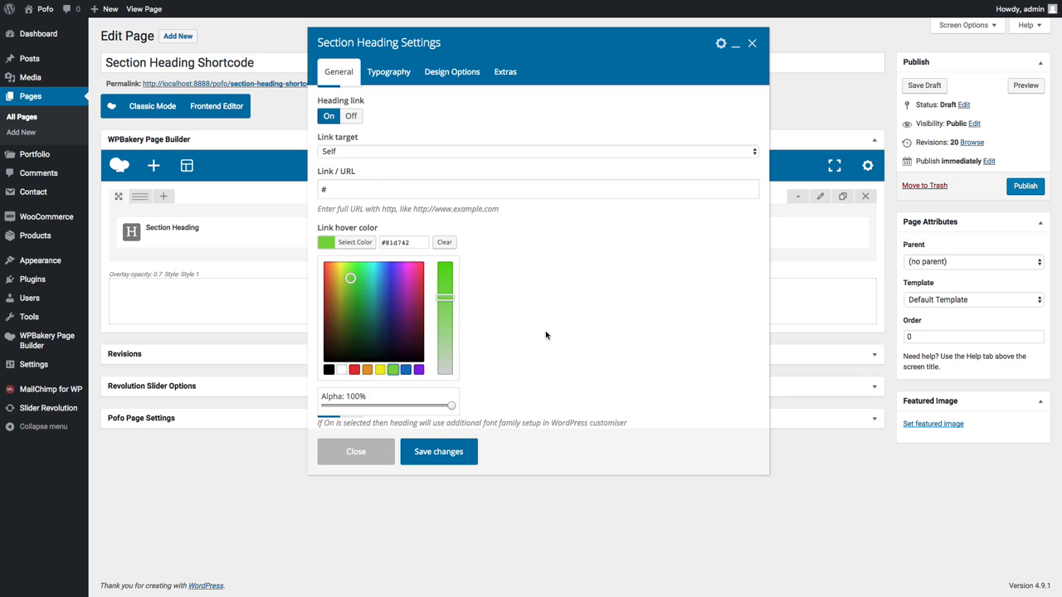
pyautogui.click(546, 335)
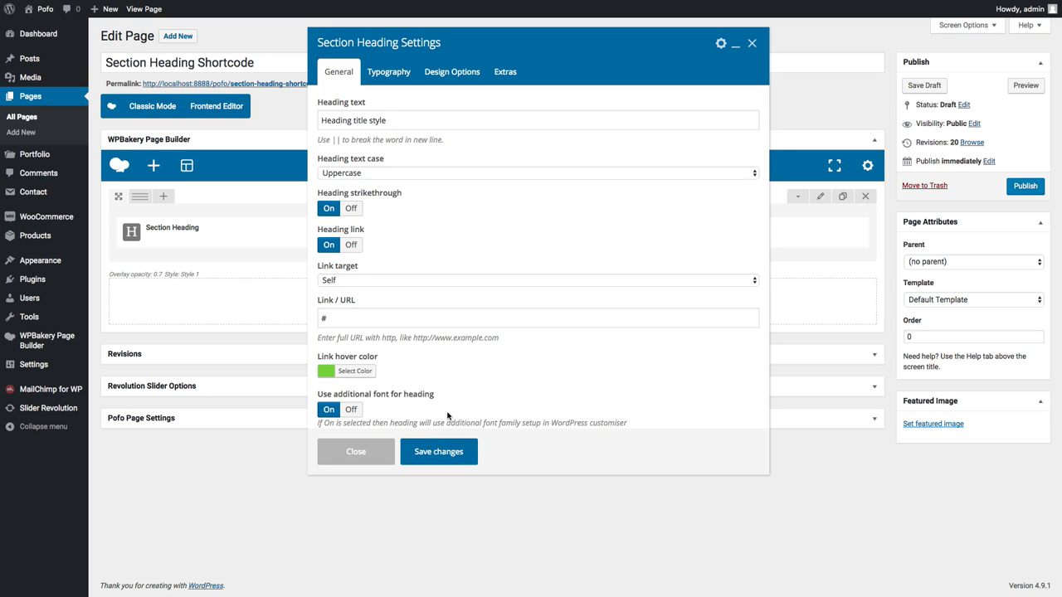
# Examine the title typography settings, including font size, line height, letter spacing, and the font weight and element tag choices.
pyautogui.click(388, 72)
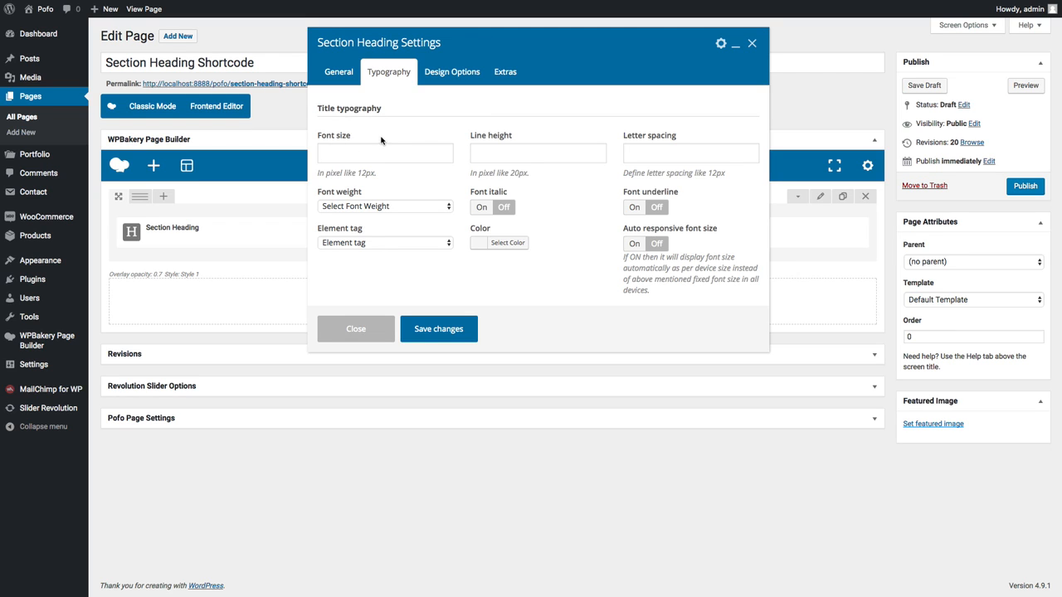
pyautogui.click(365, 155)
pyautogui.click(543, 158)
pyautogui.click(647, 157)
pyautogui.click(388, 209)
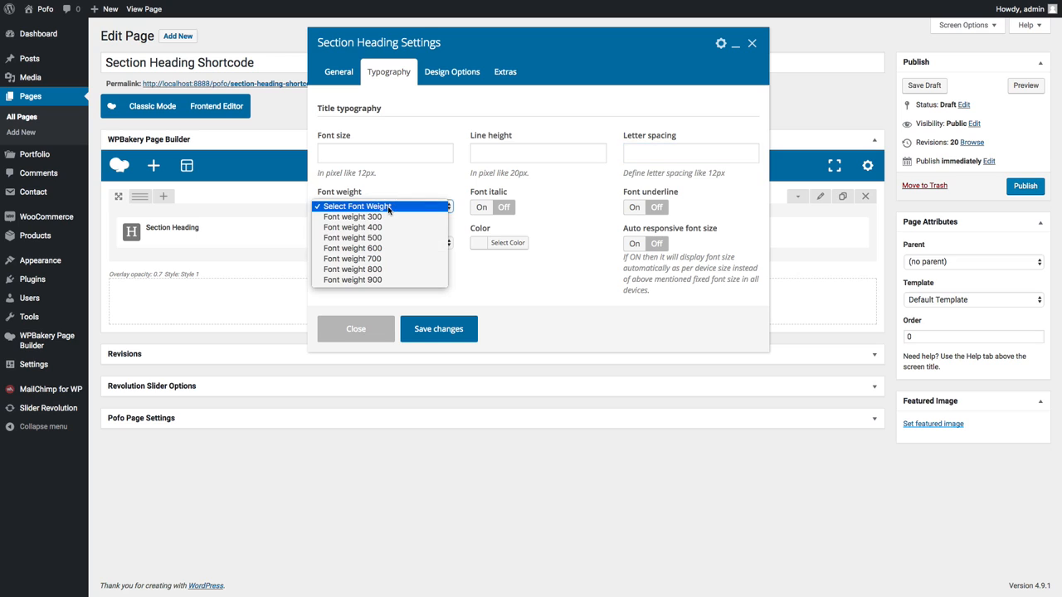
pyautogui.click(432, 186)
pyautogui.click(373, 242)
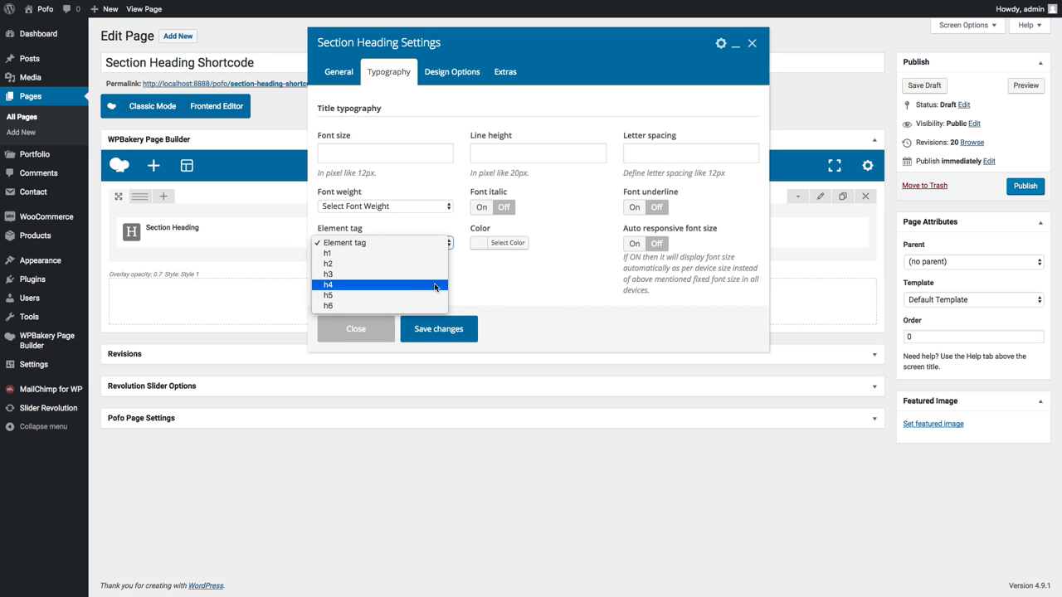
pyautogui.click(487, 286)
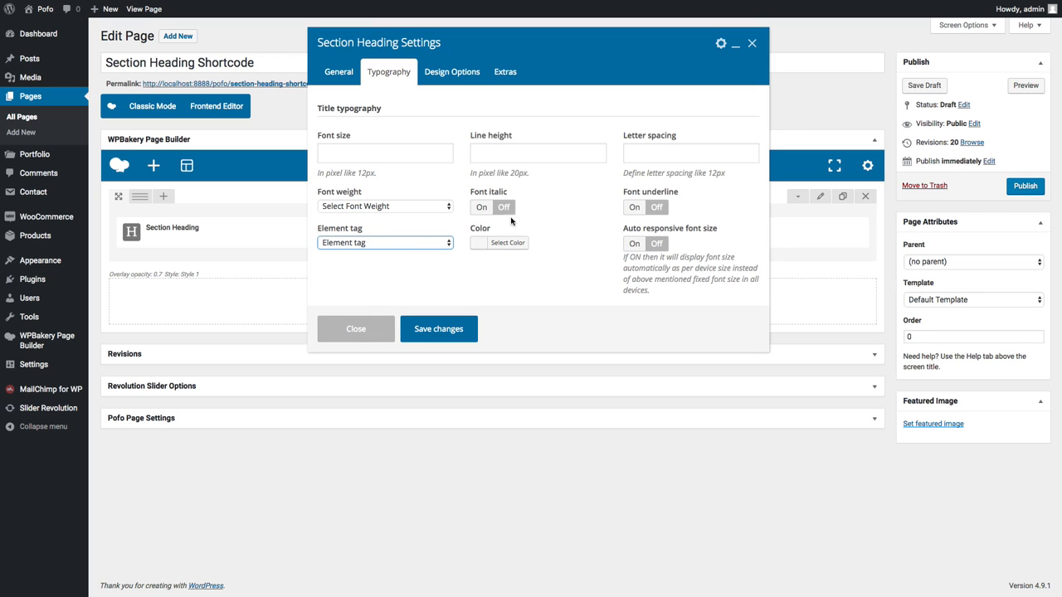
# Set the title color to the red swatch in the typography settings.
pyautogui.click(476, 246)
pyautogui.click(507, 370)
pyautogui.click(394, 309)
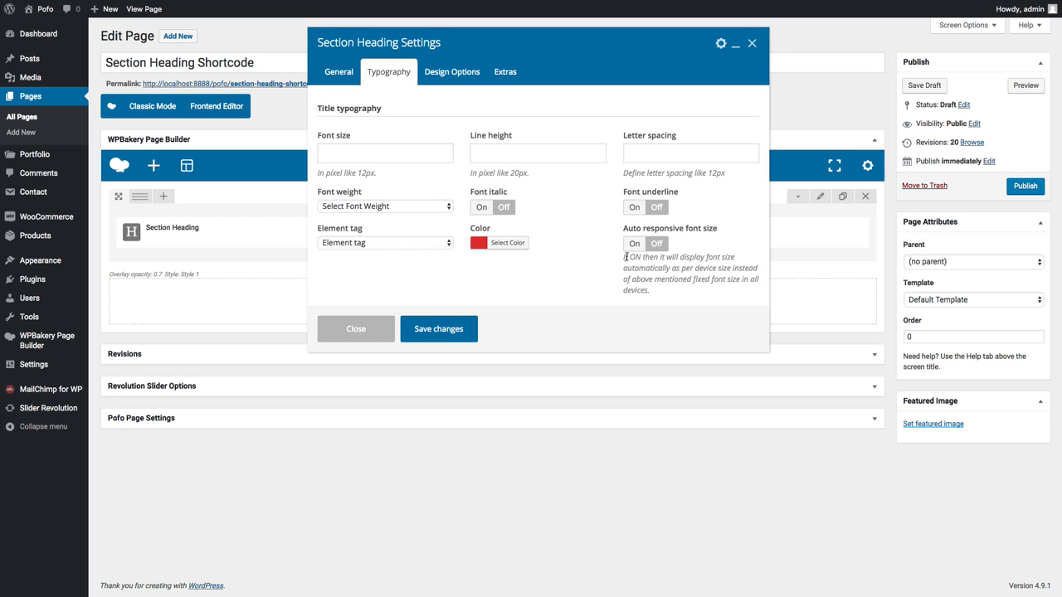
# Examine the heading's design options: CSS box padding, border style and radius, background type, background position and width.
pyautogui.click(456, 73)
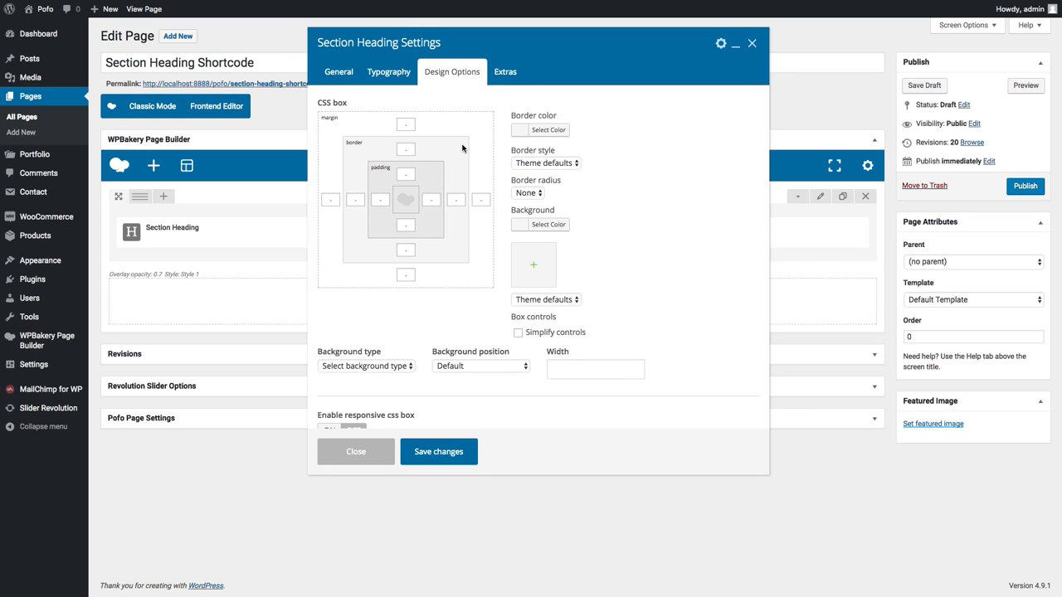
pyautogui.click(406, 175)
pyautogui.click(564, 164)
pyautogui.click(639, 176)
pyautogui.click(551, 193)
pyautogui.click(620, 196)
pyautogui.click(389, 367)
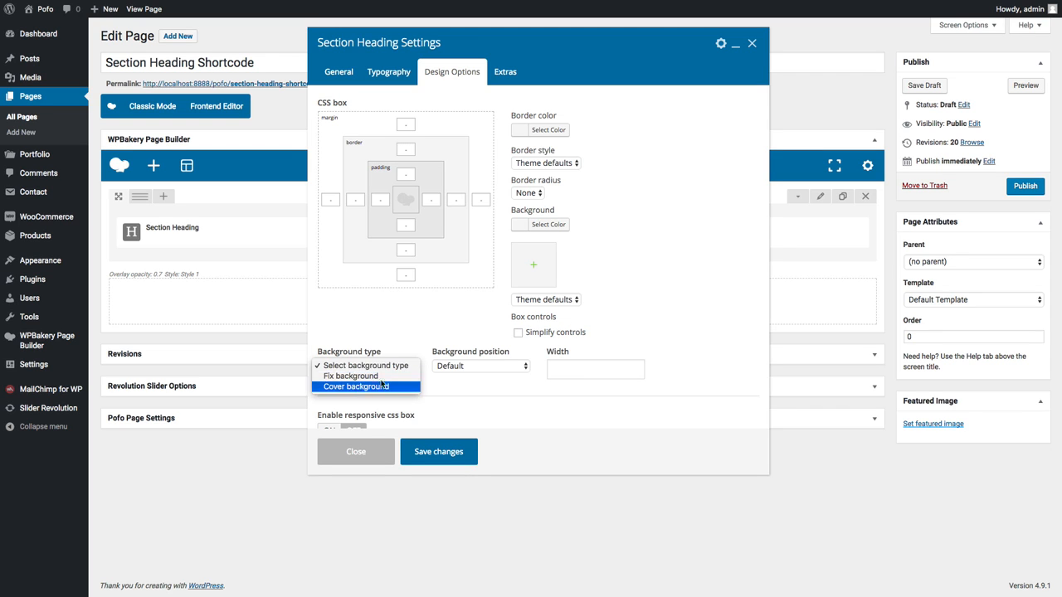
pyautogui.click(474, 366)
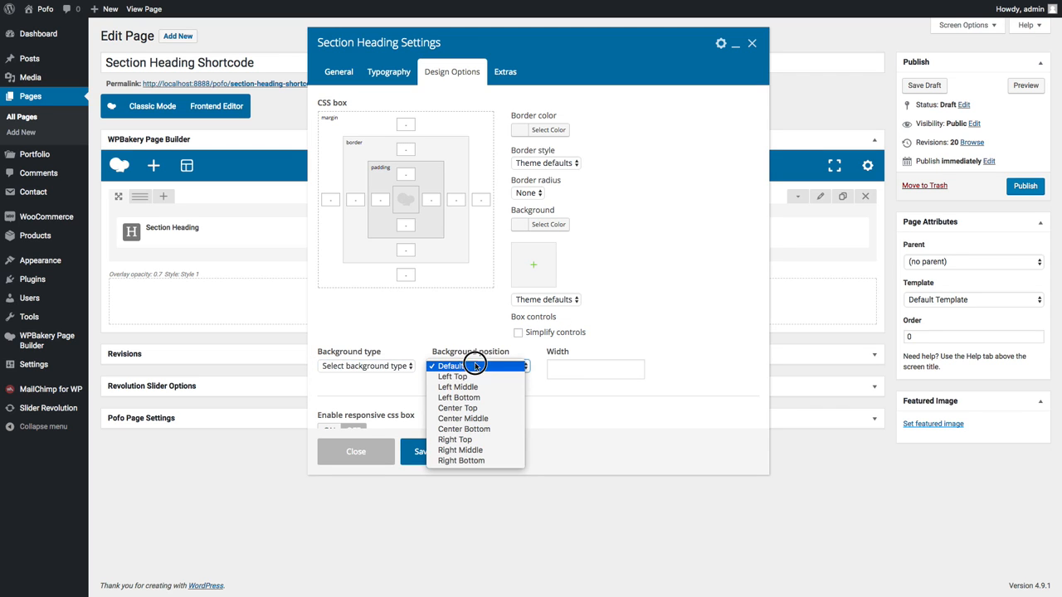
pyautogui.click(584, 371)
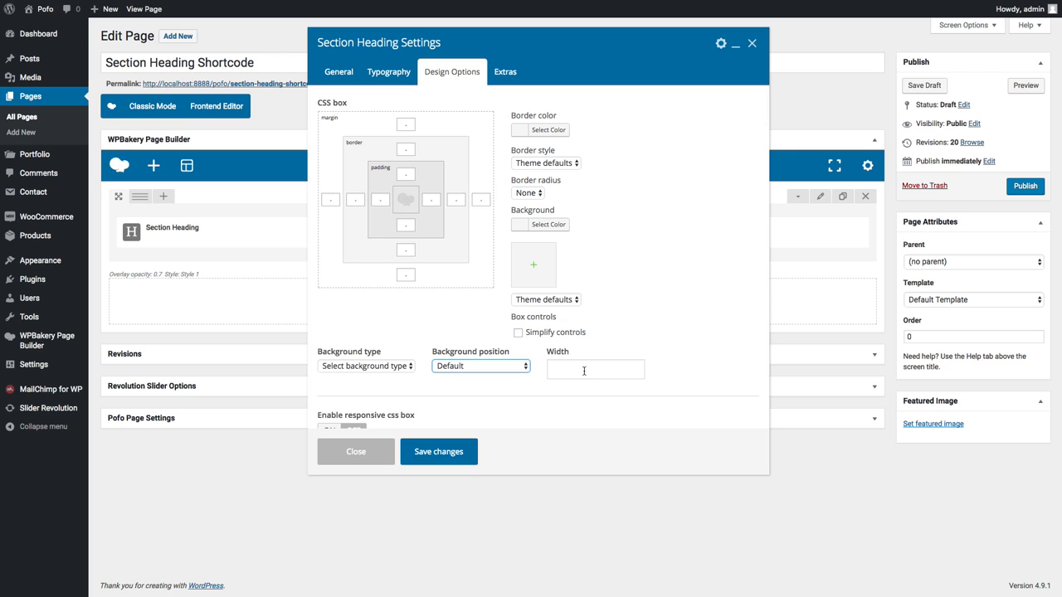
pyautogui.scroll(-1, 463, 336)
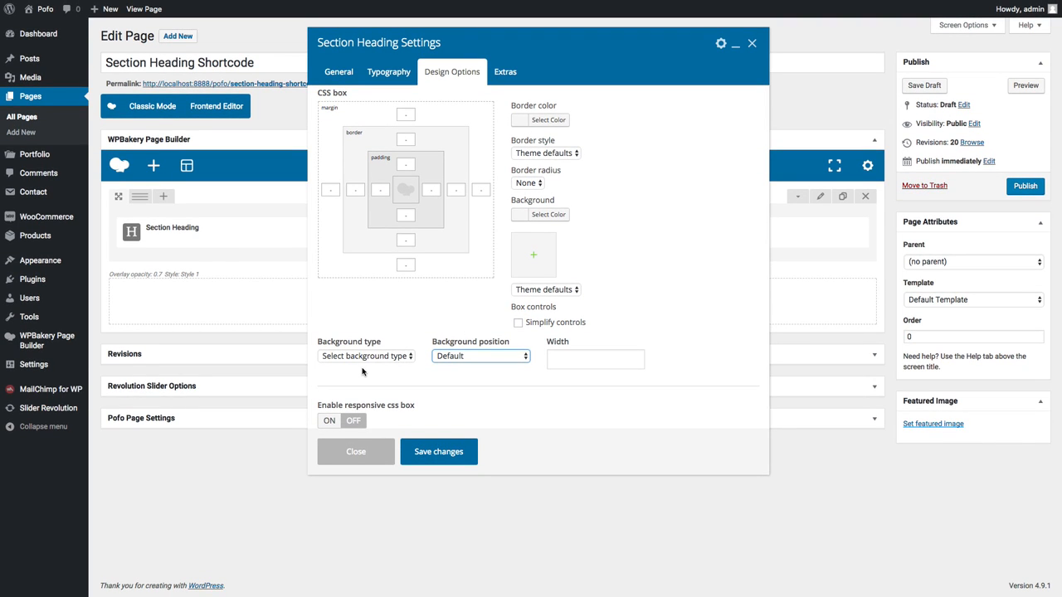
# Enable the responsive css box and view its Tablet and Mobile settings.
pyautogui.click(325, 422)
pyautogui.scroll(-5, 398, 396)
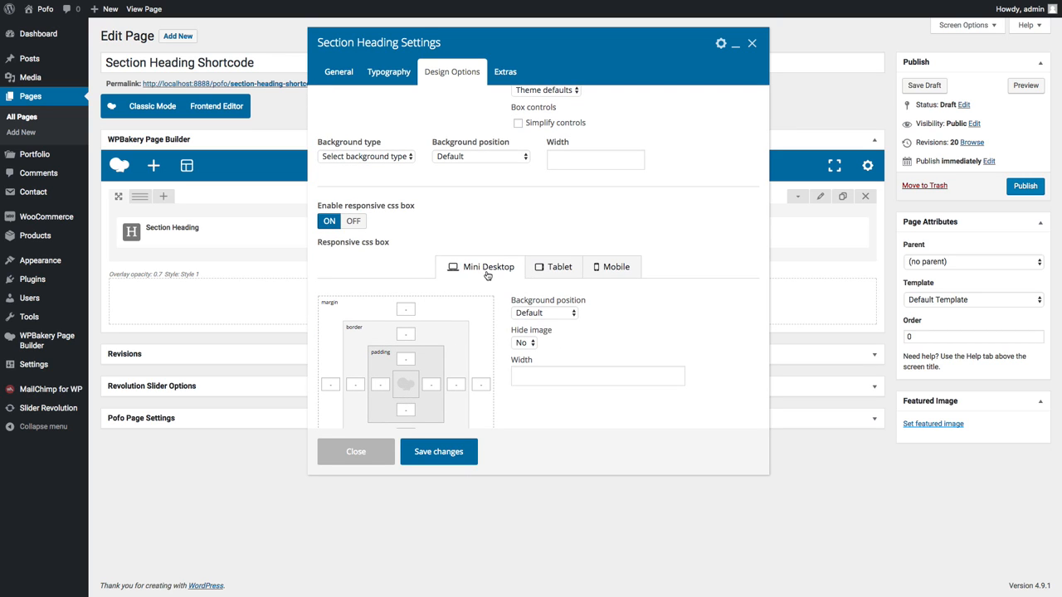
pyautogui.click(547, 272)
pyautogui.click(609, 272)
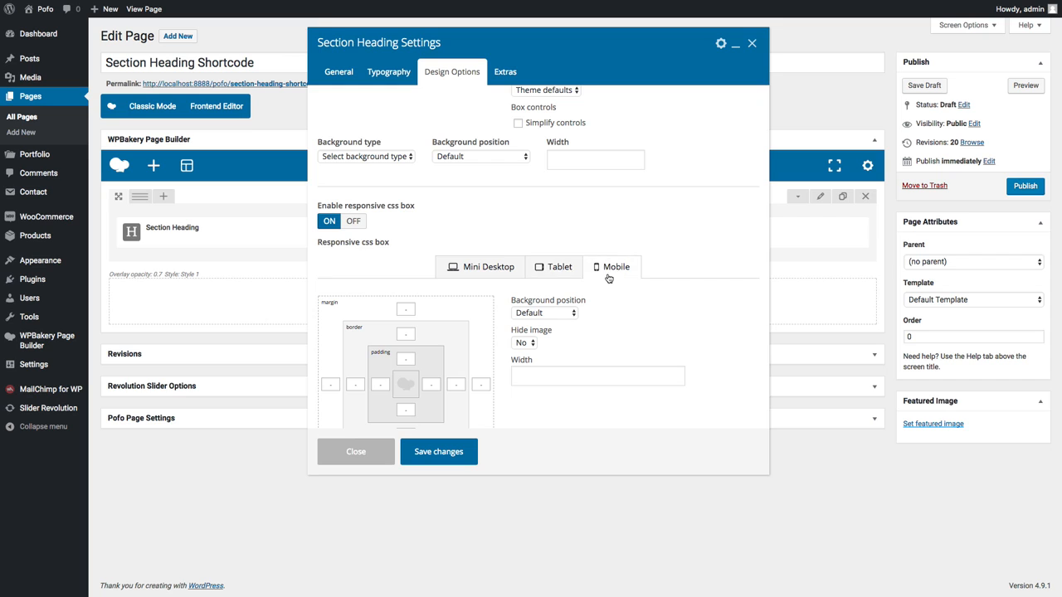
# Examine the Element ID and Extra class name fields in the heading's extra settings.
pyautogui.click(505, 71)
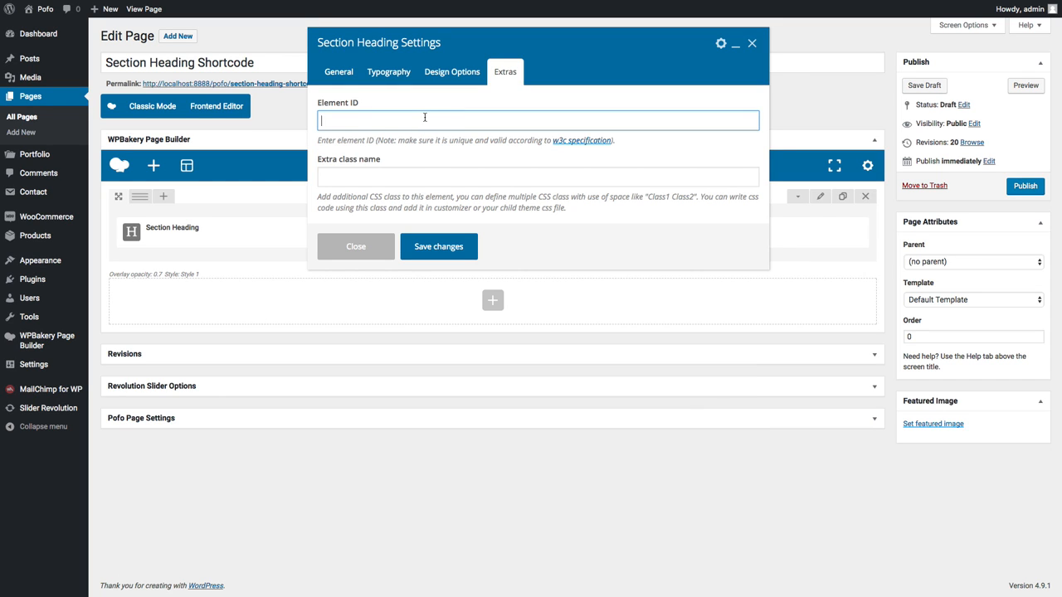
pyautogui.click(371, 177)
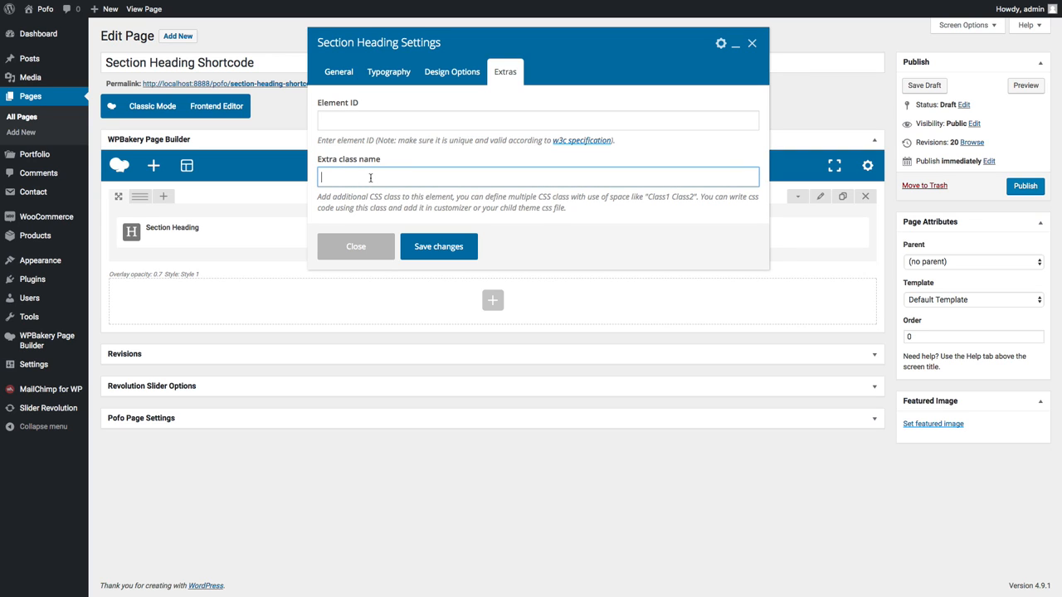
pyautogui.click(367, 121)
pyautogui.click(361, 178)
# Save the section heading settings, preview the page and return to the page editor.
pyautogui.click(438, 246)
pyautogui.click(441, 452)
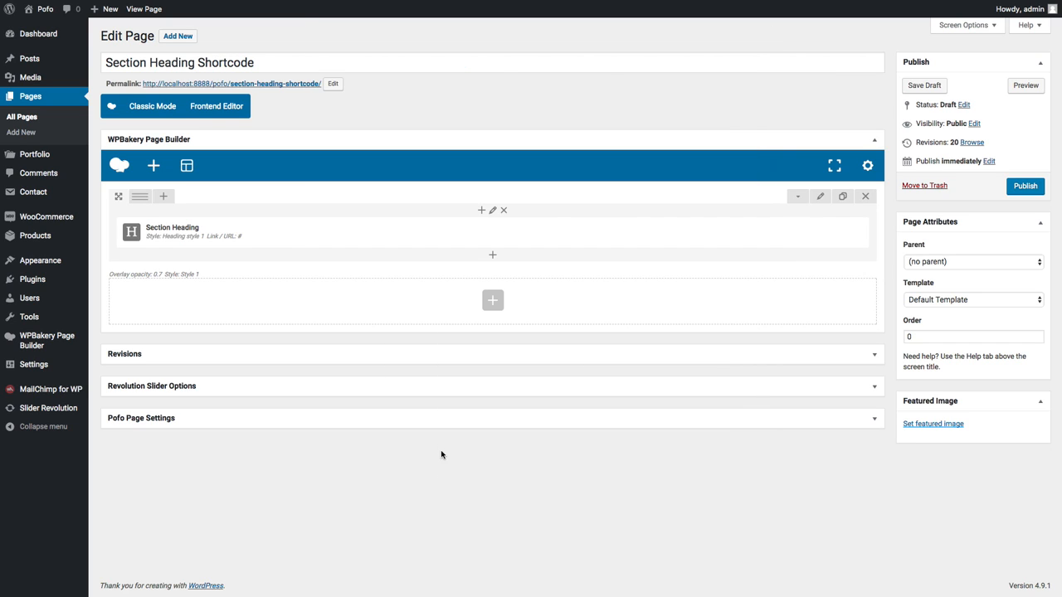
pyautogui.click(1025, 84)
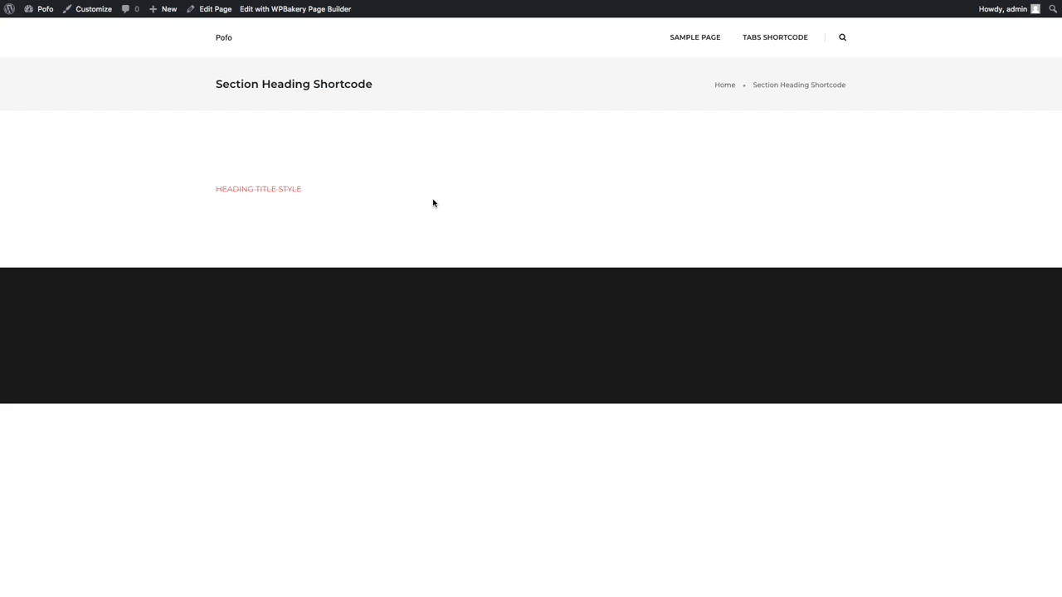
pyautogui.hotkey('ctrl', 'shift', 'Tab')
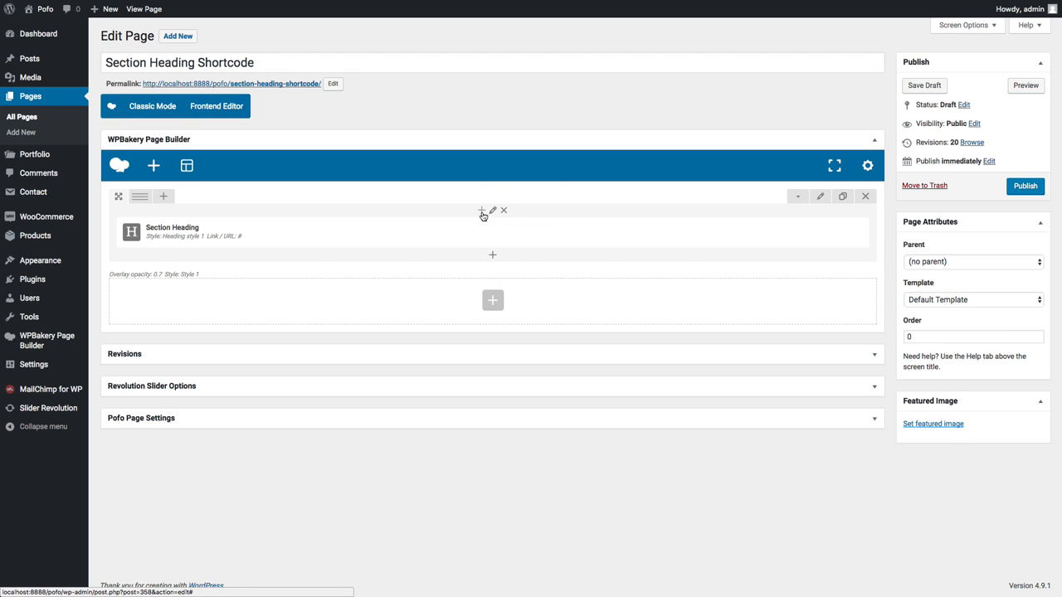
# Add a text block with its default placeholder text to the column containing the section heading and save it.
pyautogui.click(481, 212)
pyautogui.click(467, 204)
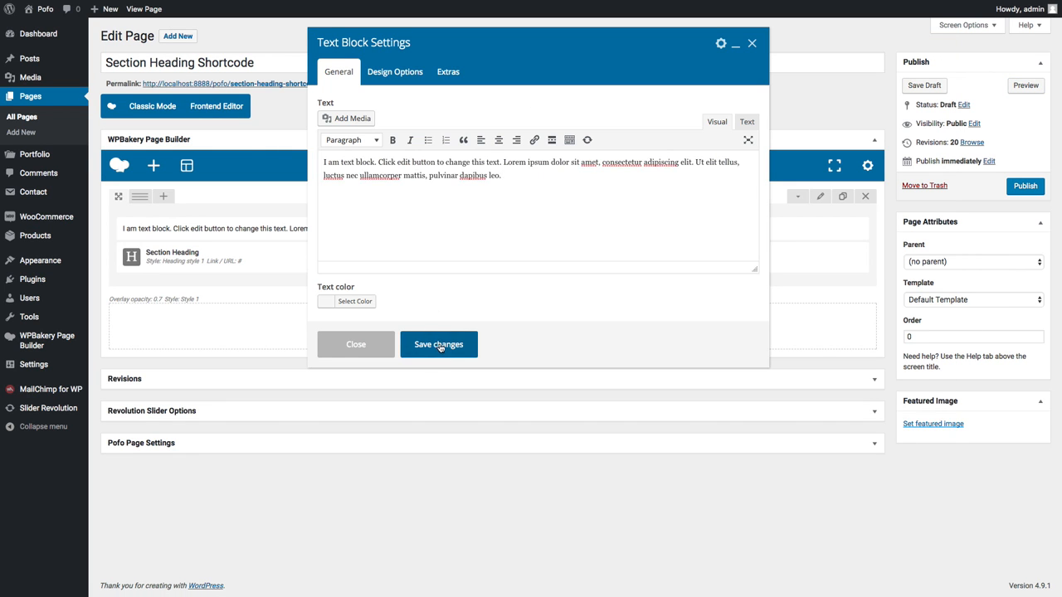
pyautogui.click(437, 344)
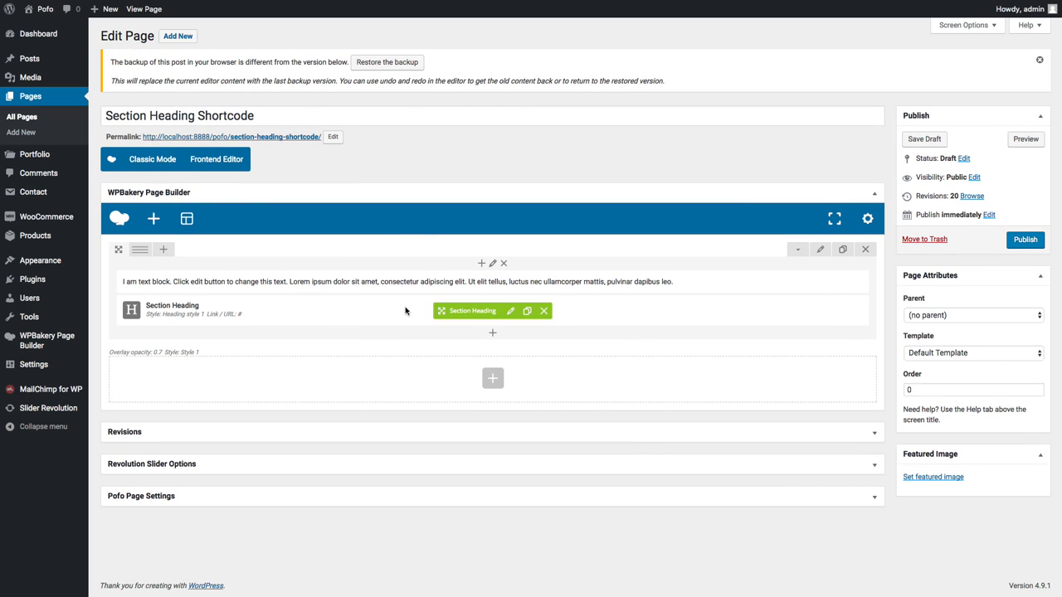
# Move the section heading above the text block, preview the page and return to the page editor.
pyautogui.moveTo(471, 312); pyautogui.dragTo(461, 283)
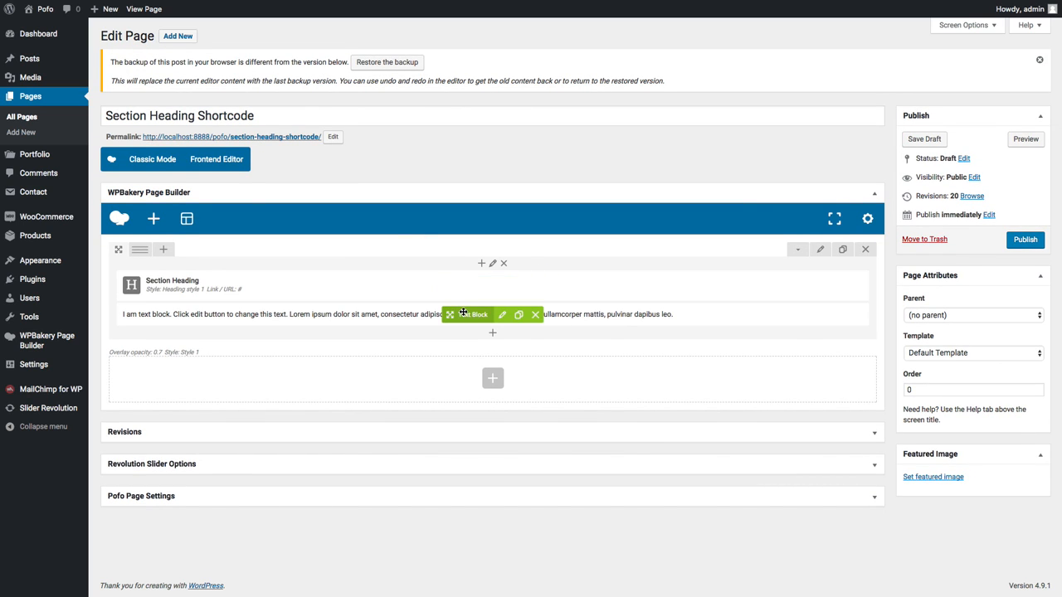
pyautogui.click(1034, 139)
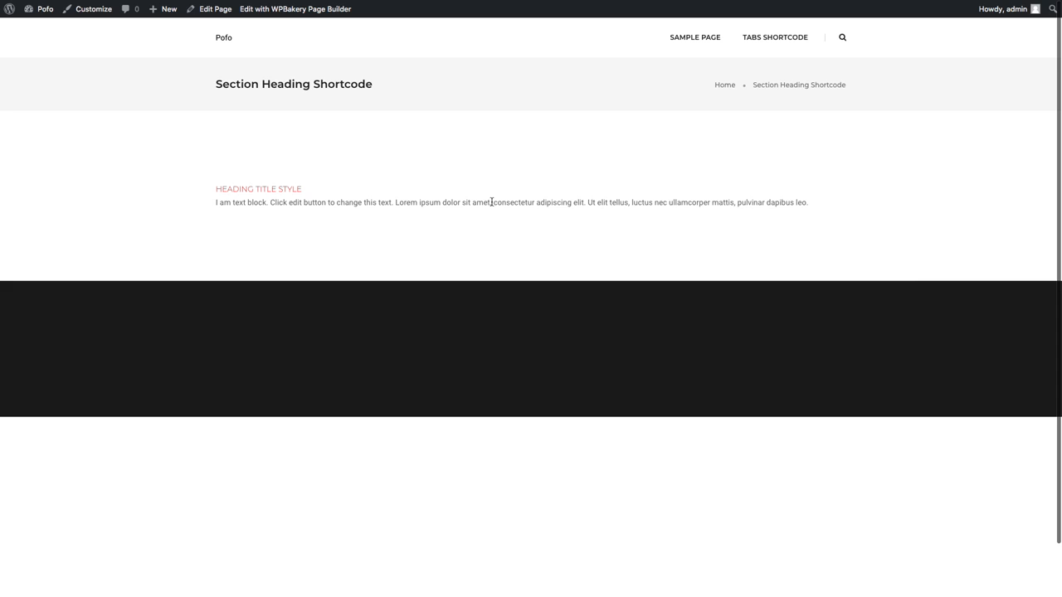
pyautogui.press('super+w')
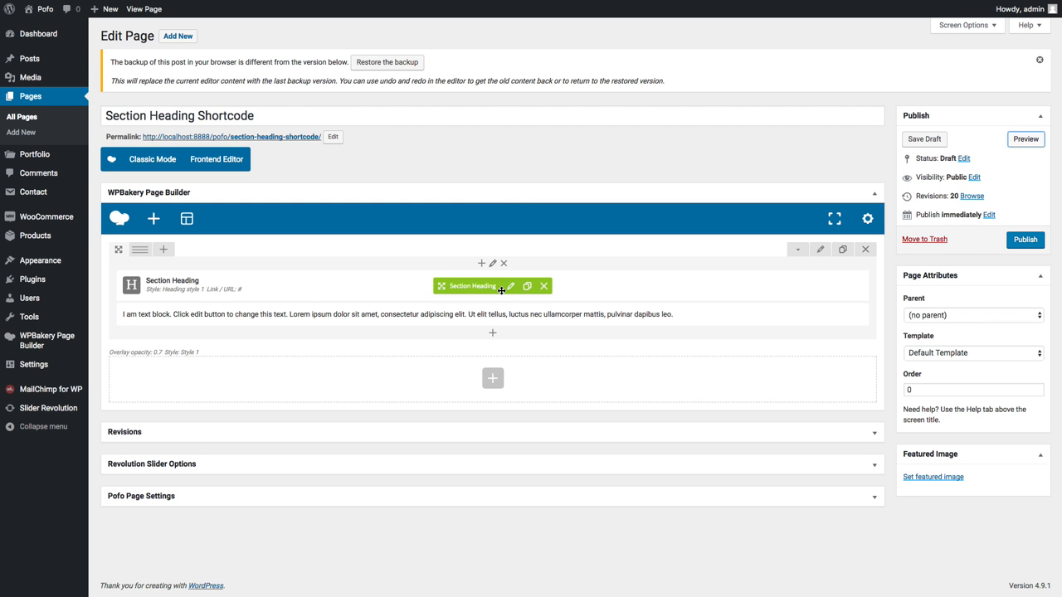
# Change the section heading's style to Heading style 2, save the settings and preview the page.
pyautogui.click(510, 285)
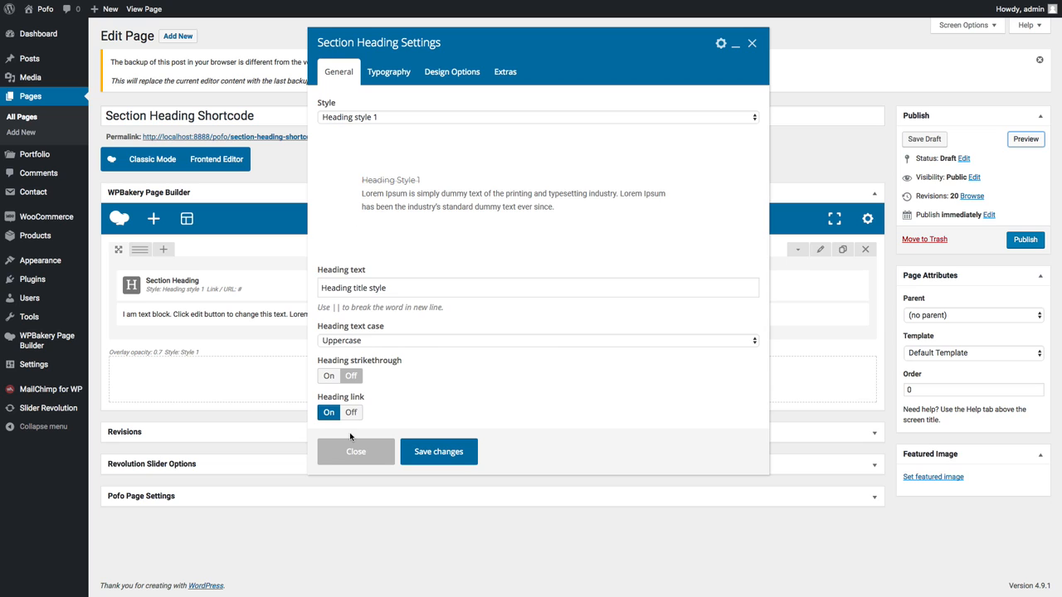
pyautogui.click(388, 121)
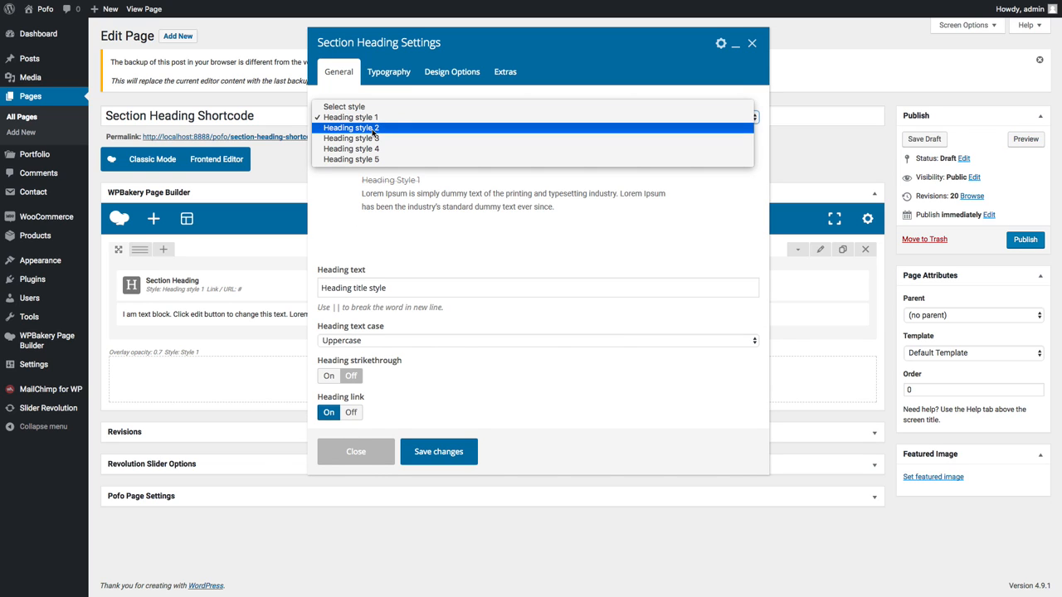
pyautogui.click(374, 128)
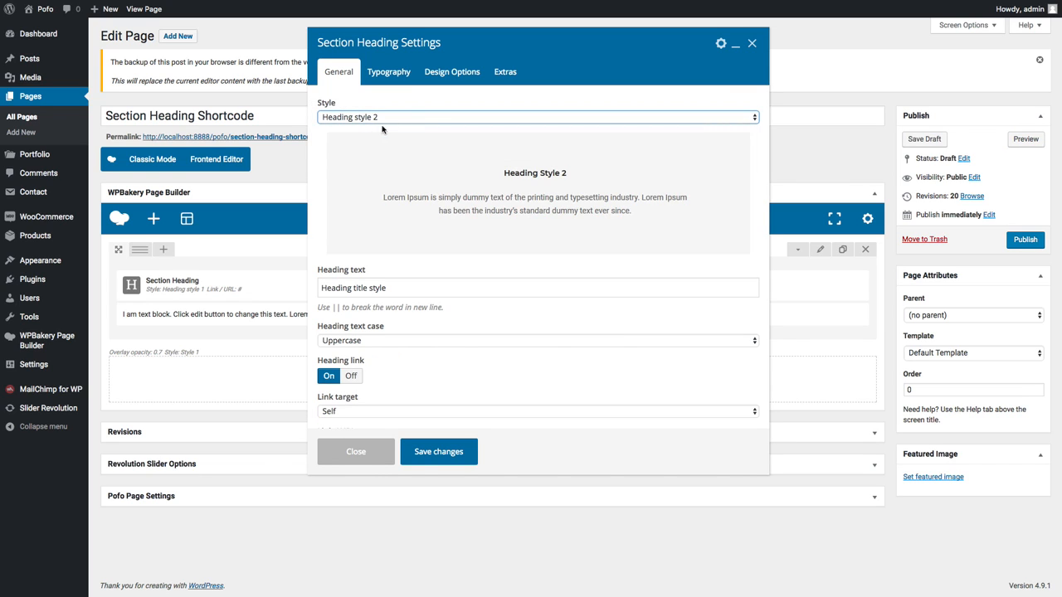
pyautogui.click(443, 455)
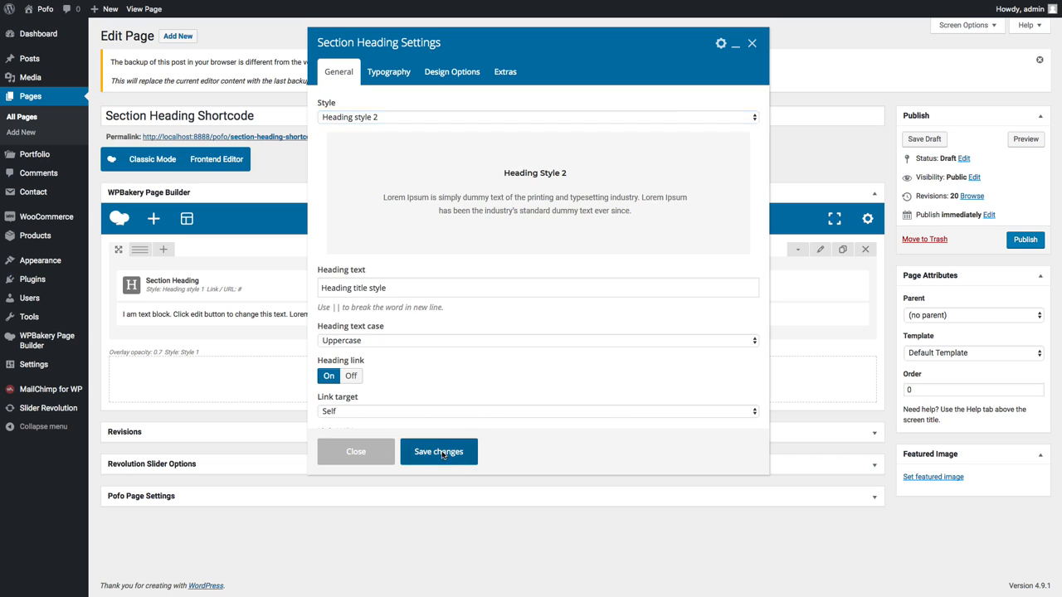
pyautogui.click(1026, 141)
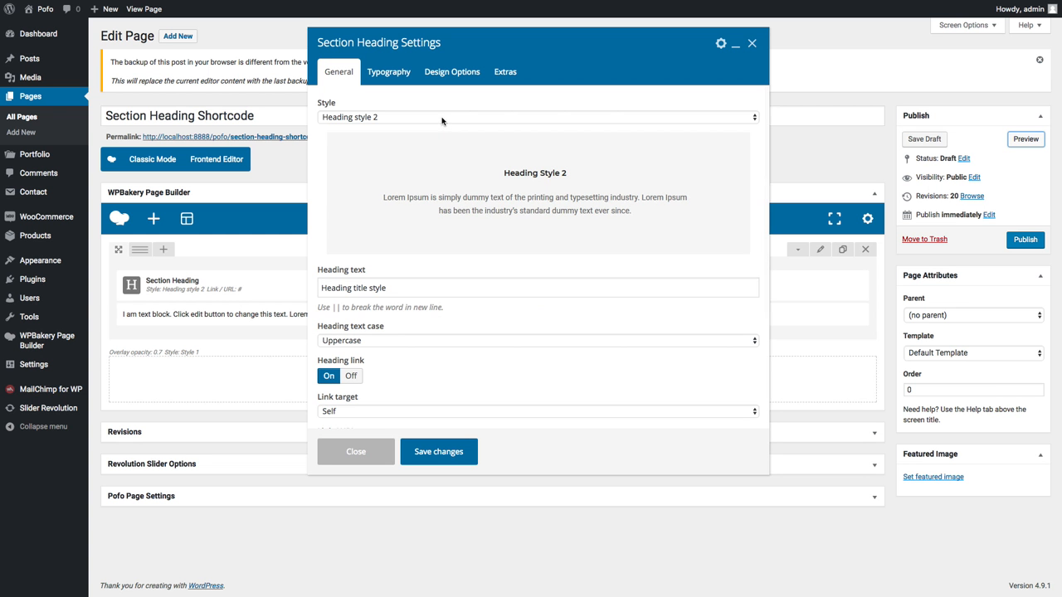
# Switch the section heading to Heading style 3, save it, preview the page and return to the editor.
pyautogui.click(441, 119)
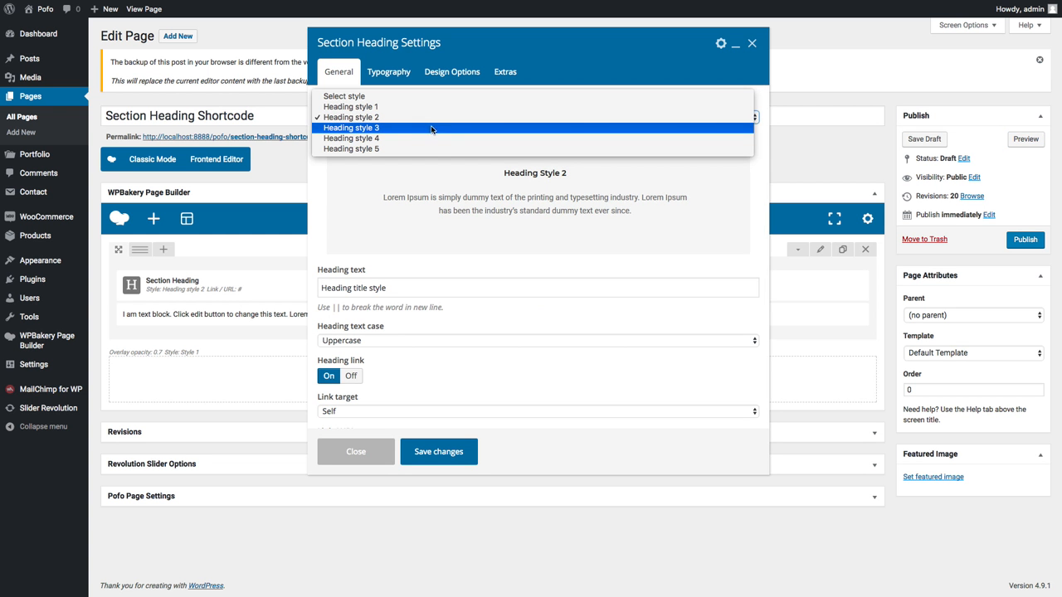
pyautogui.click(430, 129)
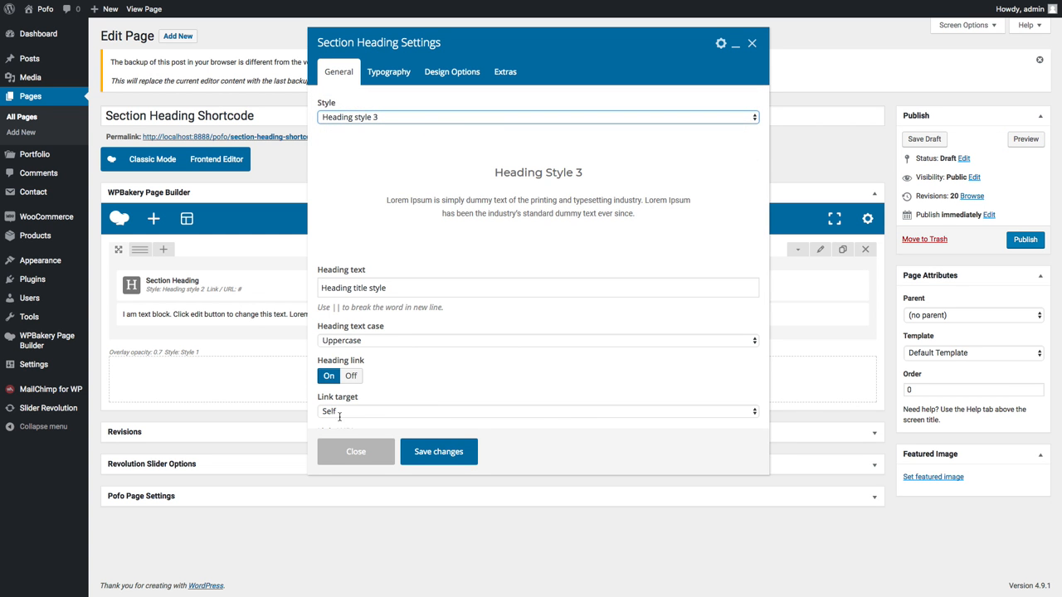
pyautogui.click(448, 458)
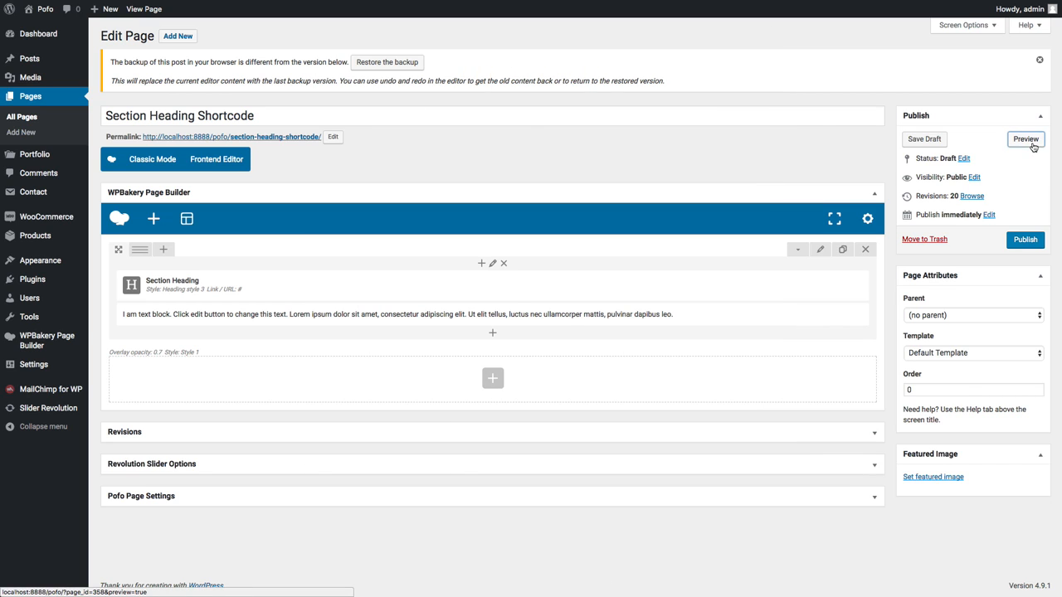
pyautogui.click(1026, 140)
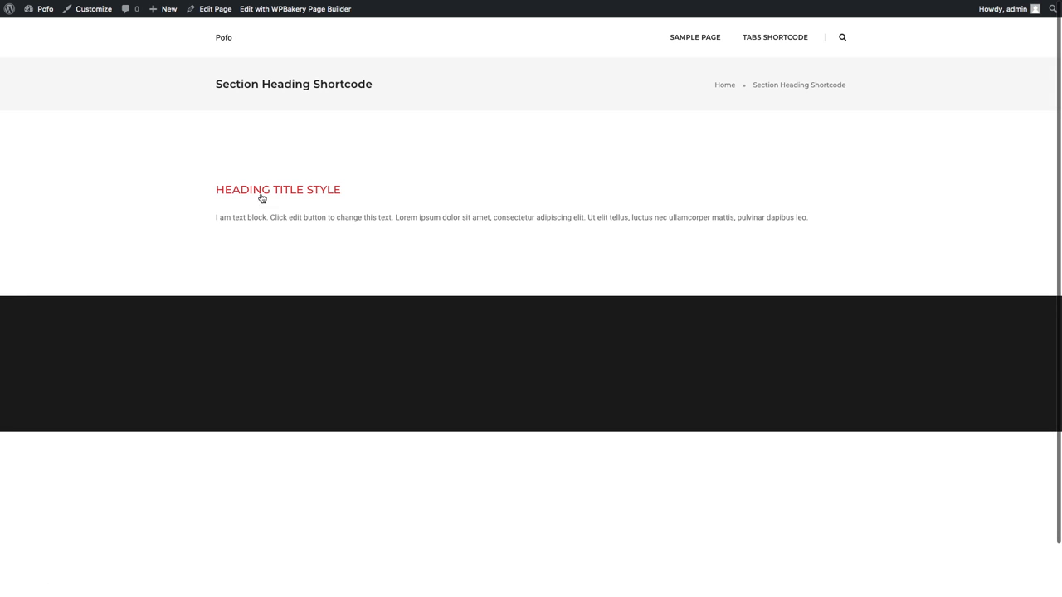
pyautogui.press('super+w')
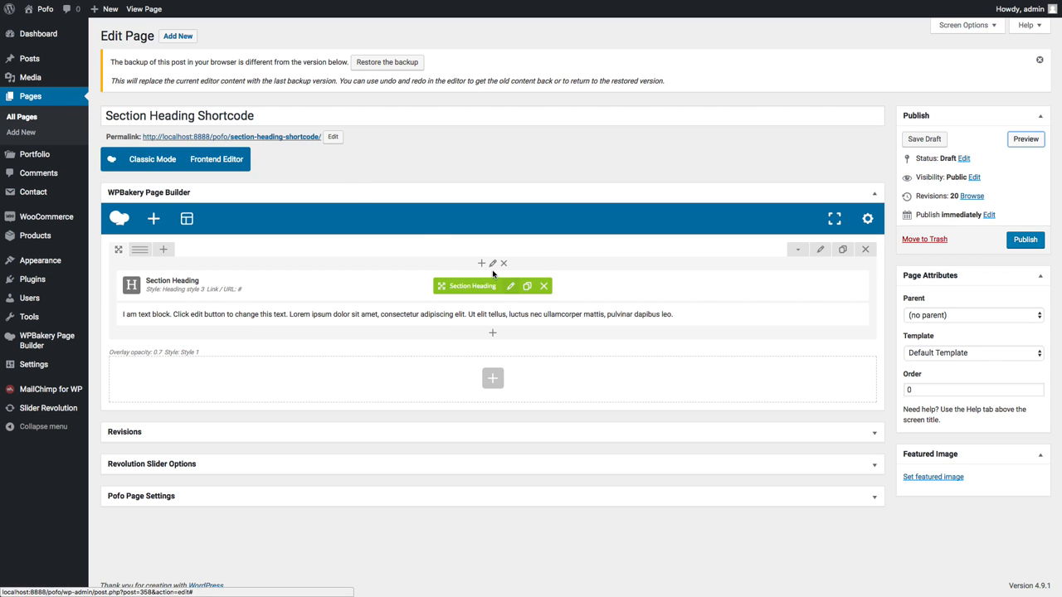
# Apply Heading style 4 to the section heading, save the settings and preview the page.
pyautogui.click(511, 287)
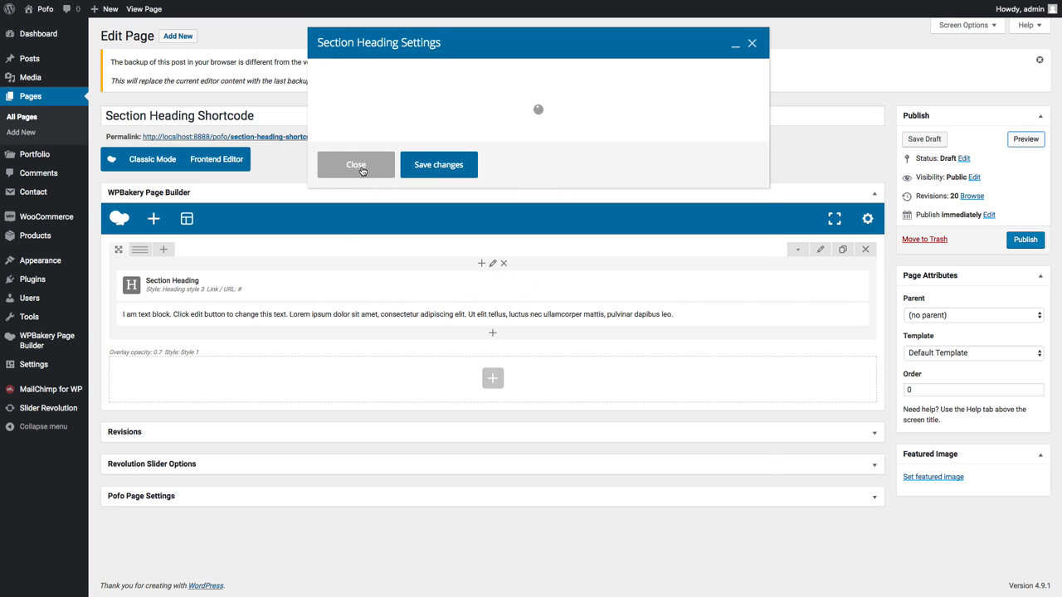
pyautogui.click(391, 118)
pyautogui.click(392, 129)
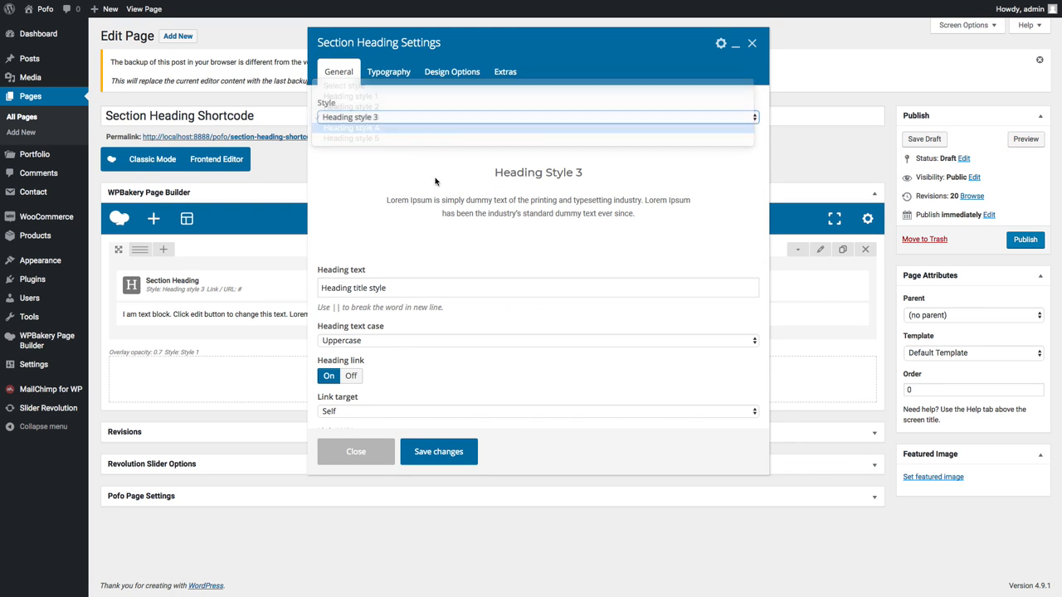
pyautogui.click(438, 451)
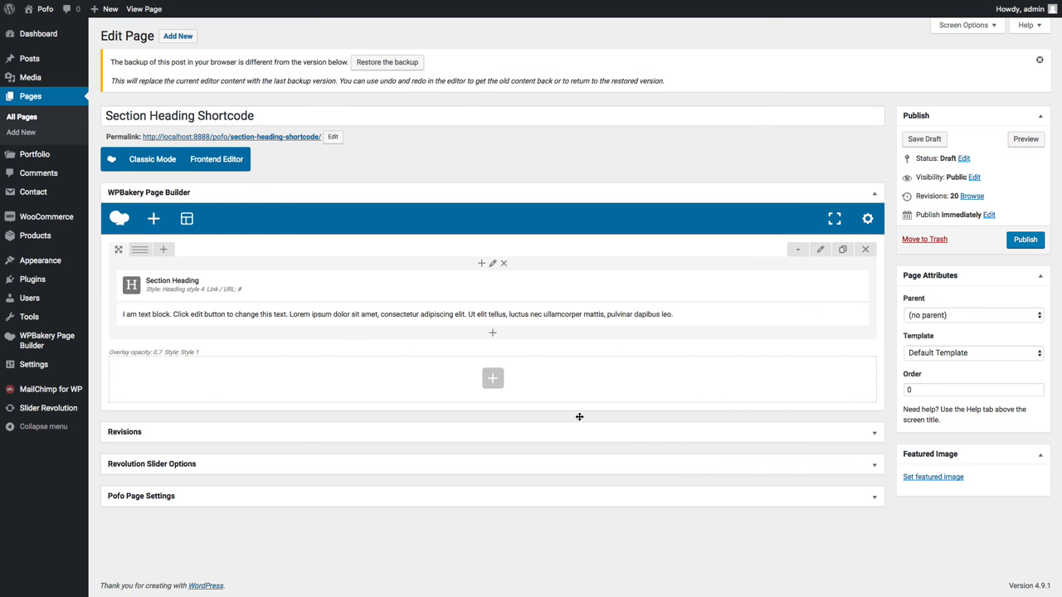
pyautogui.click(1026, 139)
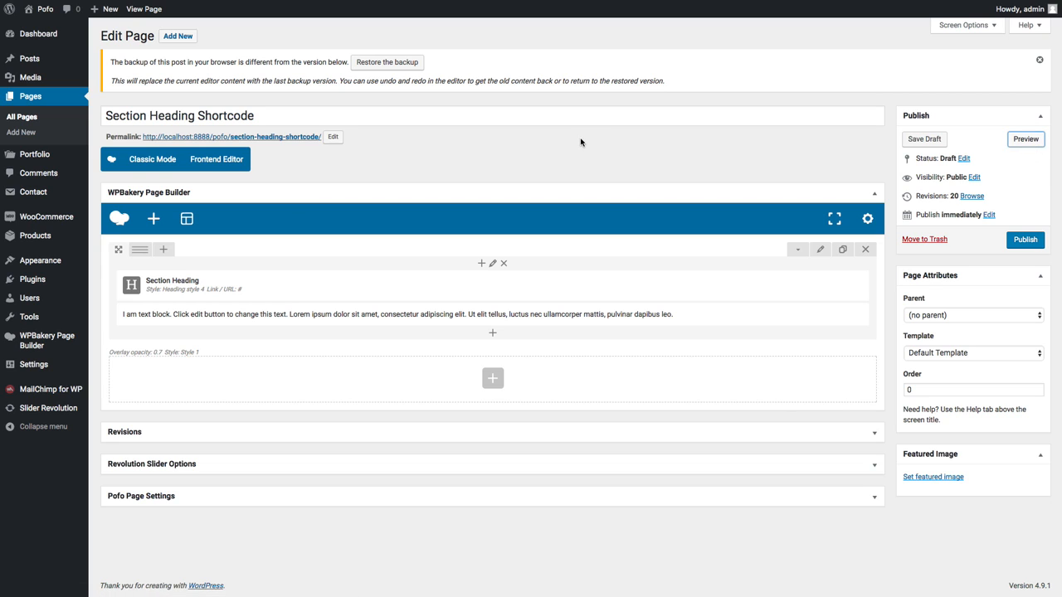